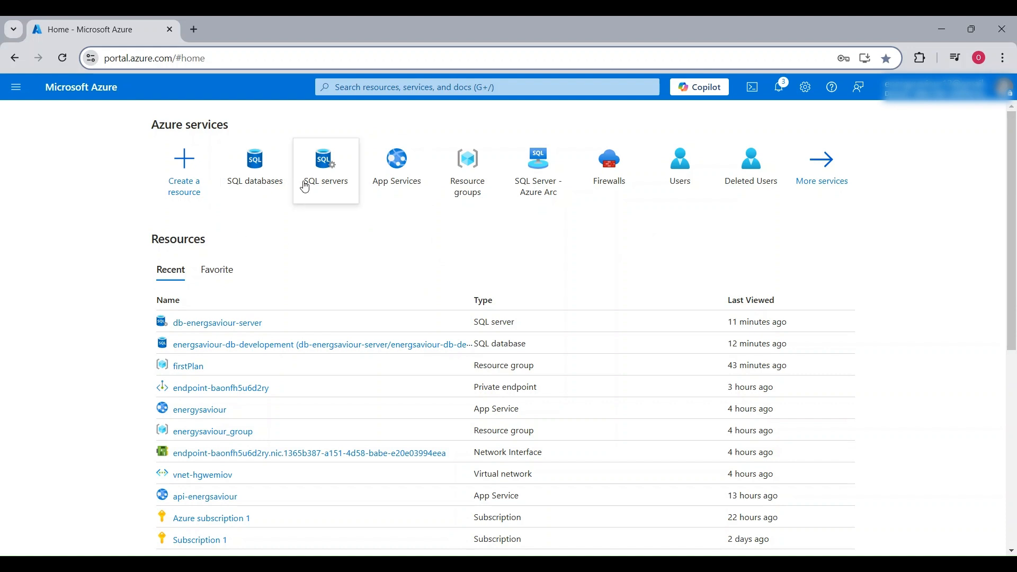
left_click(258, 175)
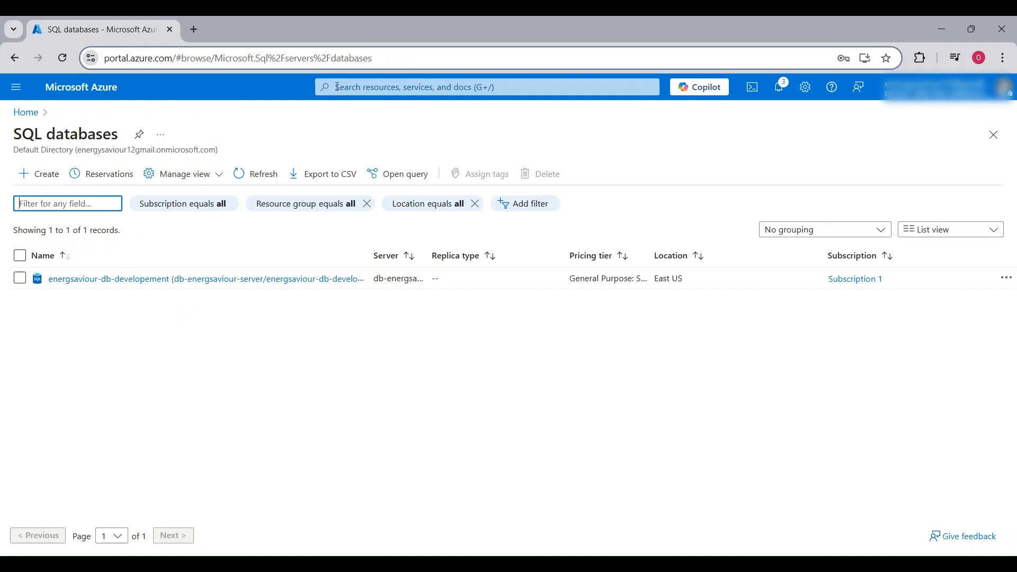
left_click(362, 85)
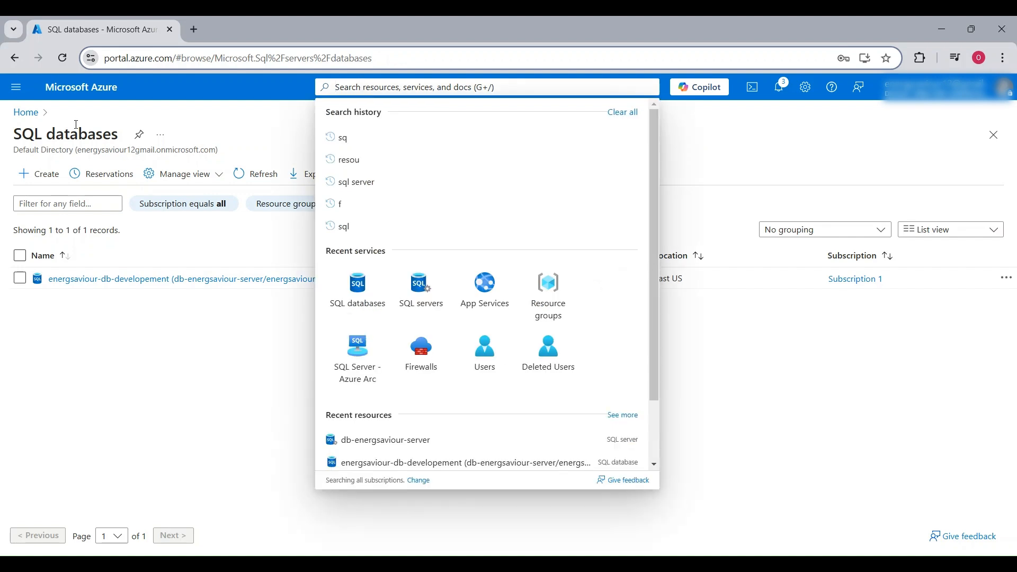
left_click(58, 94)
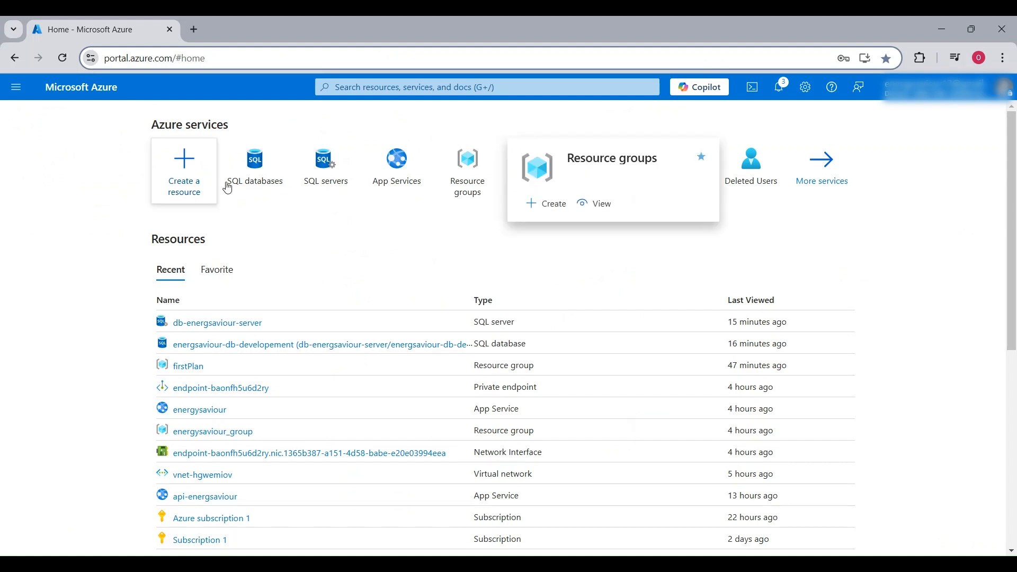
- Search the portal for "sql", open the SQL databases service and start creating a new SQL database
left_click(363, 86)
type("s")
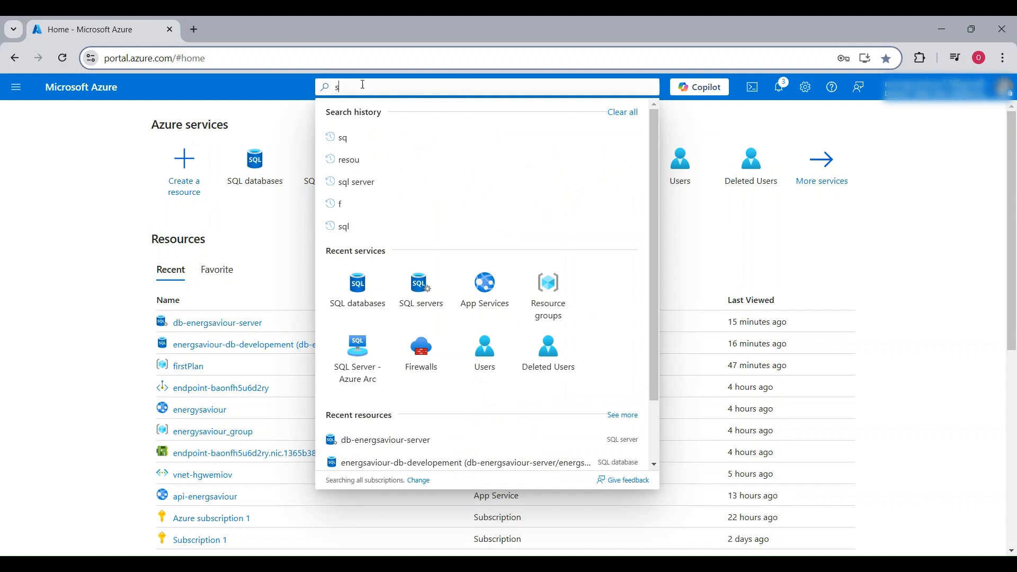
type("ql")
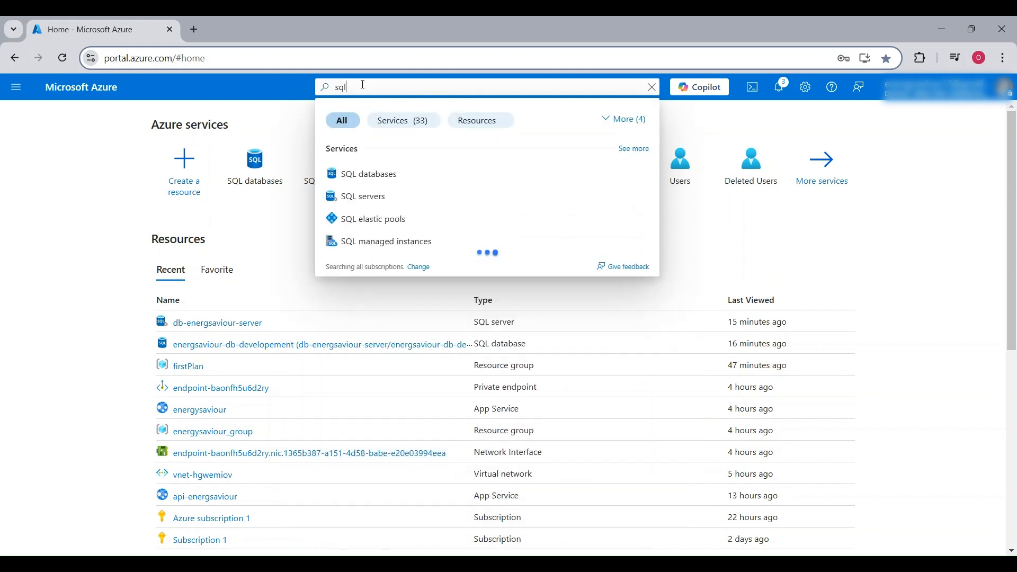
left_click(373, 177)
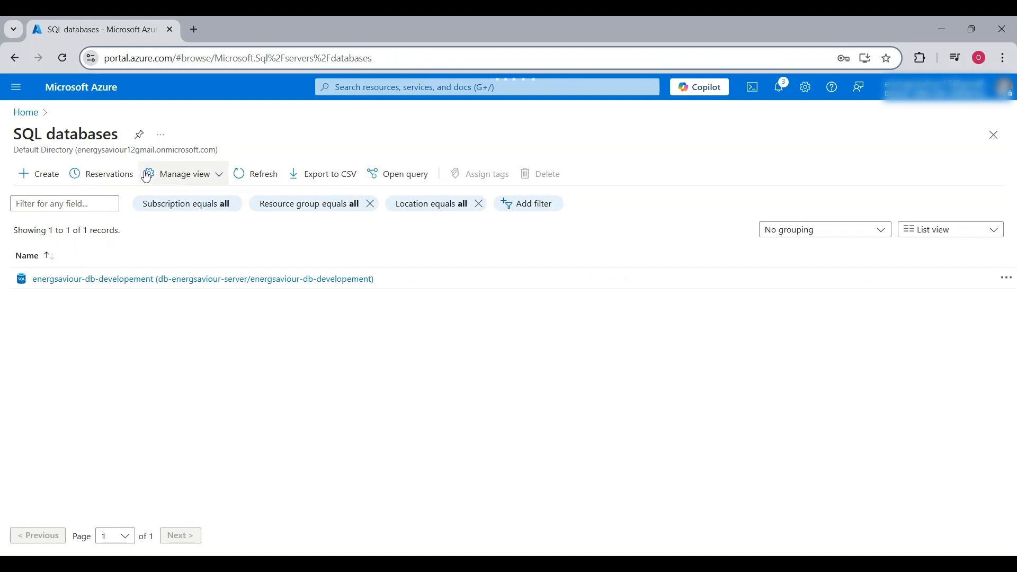
left_click(47, 176)
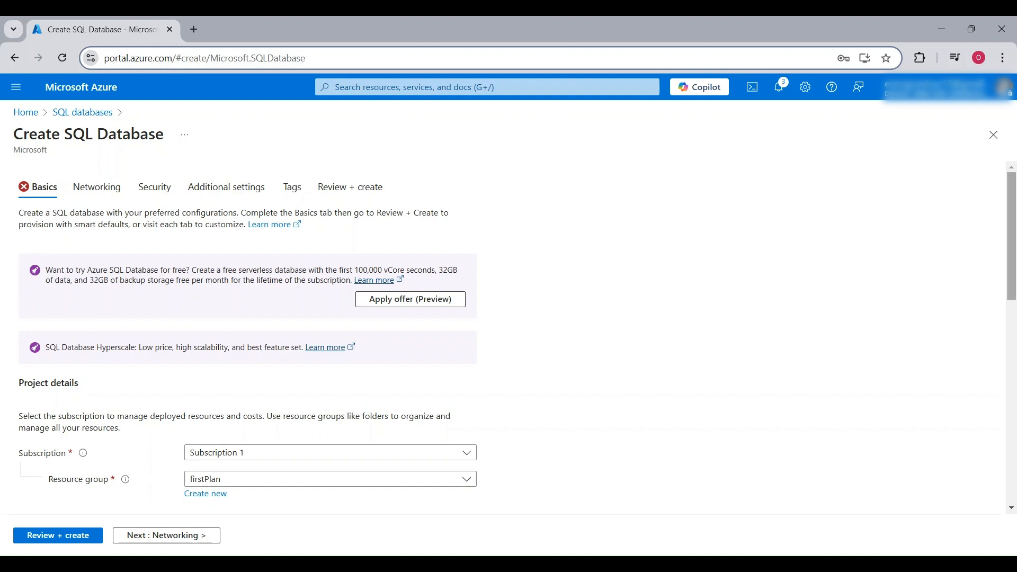
- Choose Subscription 1 as the subscription and firstPlan as the resource group for the new database
scroll(996, 238, "down", 3)
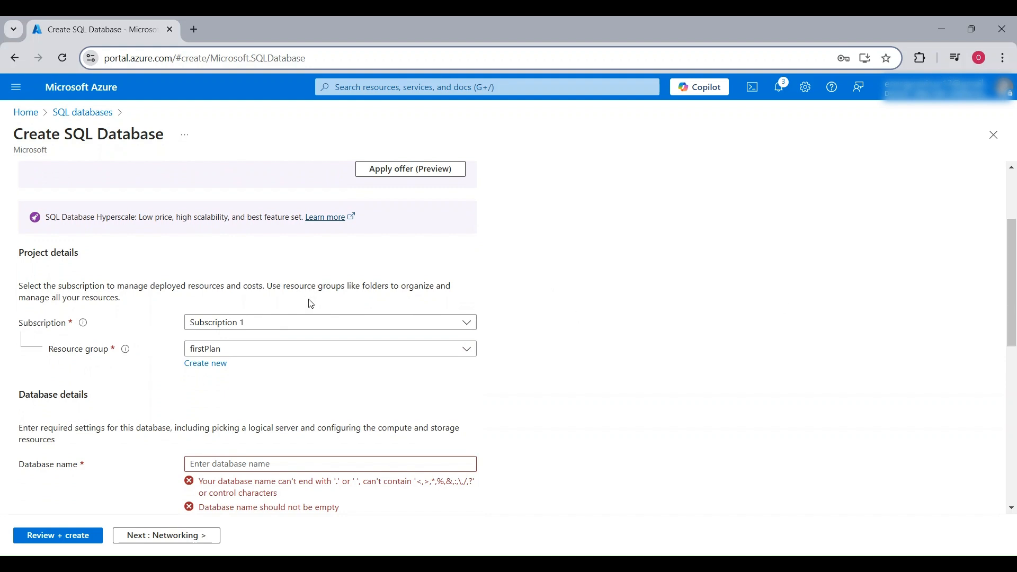
left_click(299, 329)
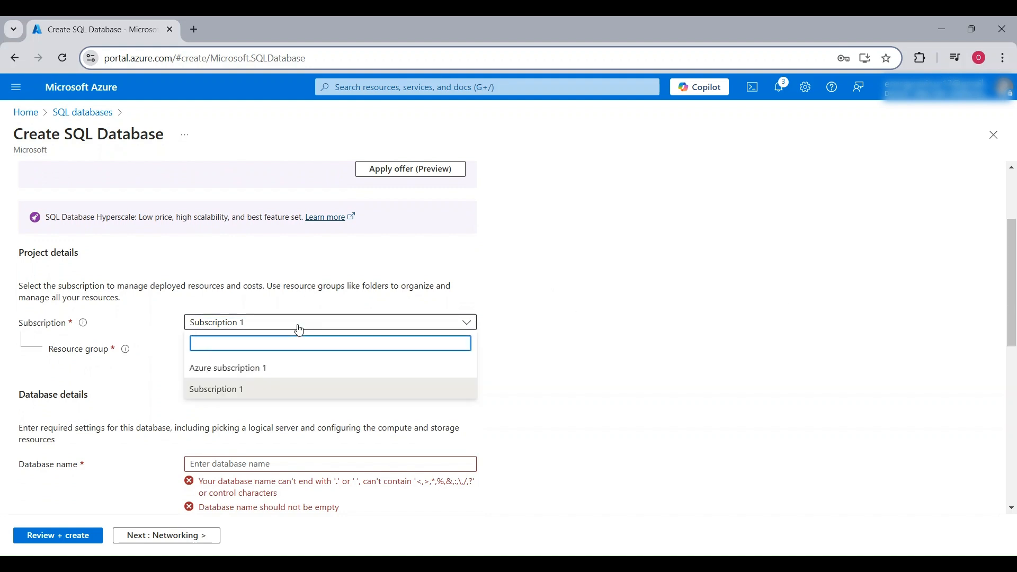
left_click(237, 389)
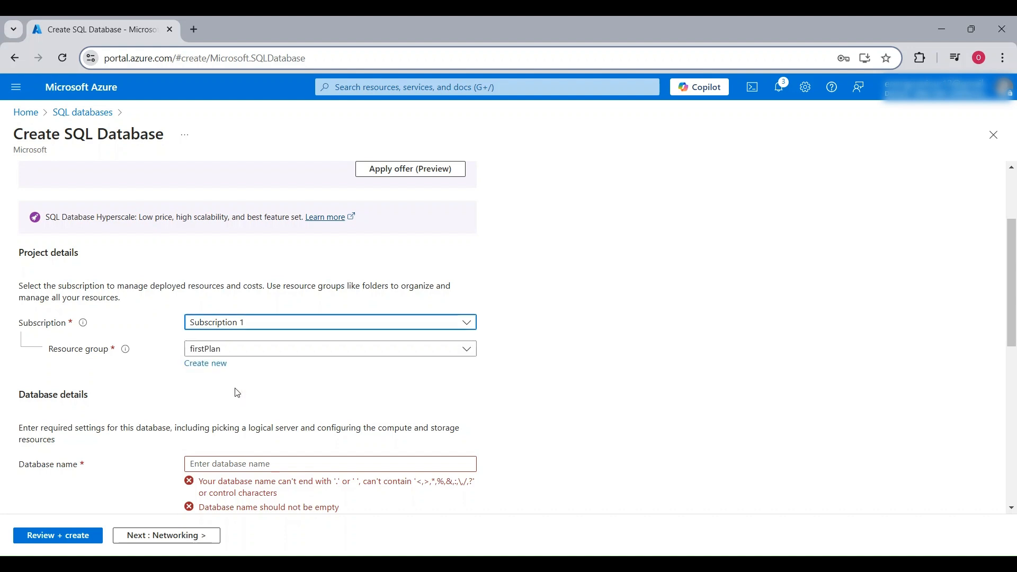
left_click(252, 349)
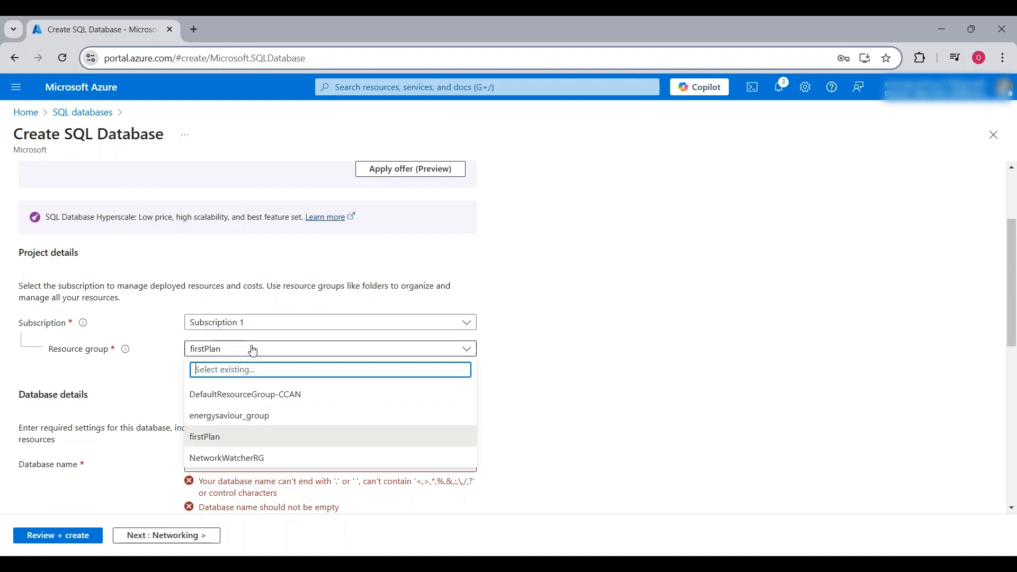
left_click(232, 440)
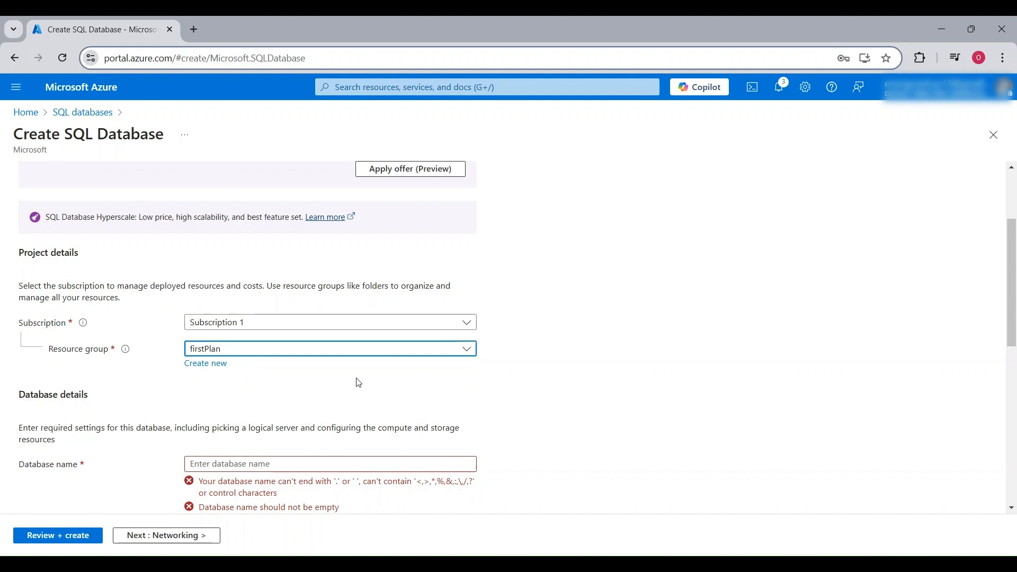
- Examine the basic settings of the new database, from the project details to the backup storage redundancy options
scroll(852, 323, "up", 2)
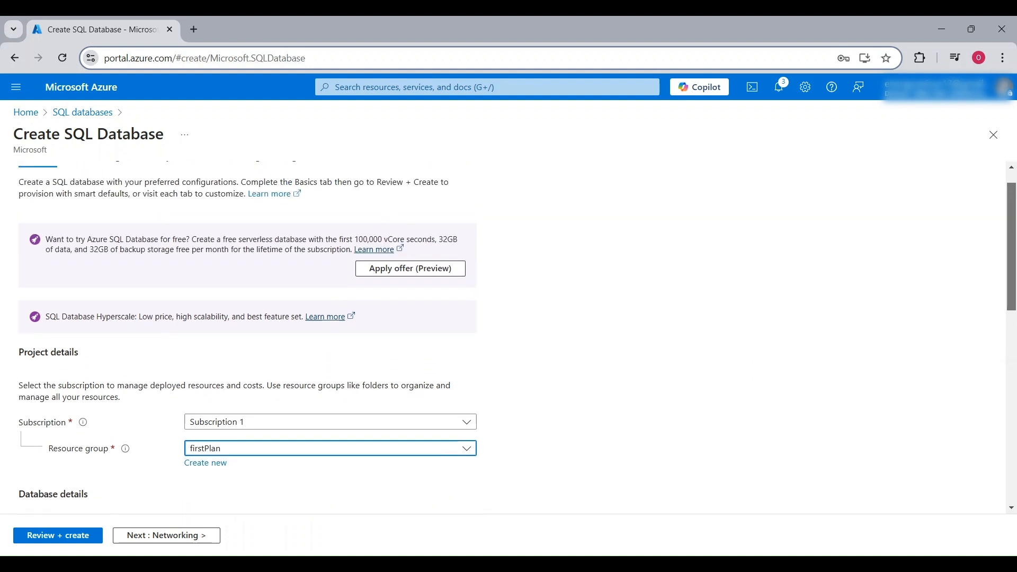
scroll(517, 335, "down", 1)
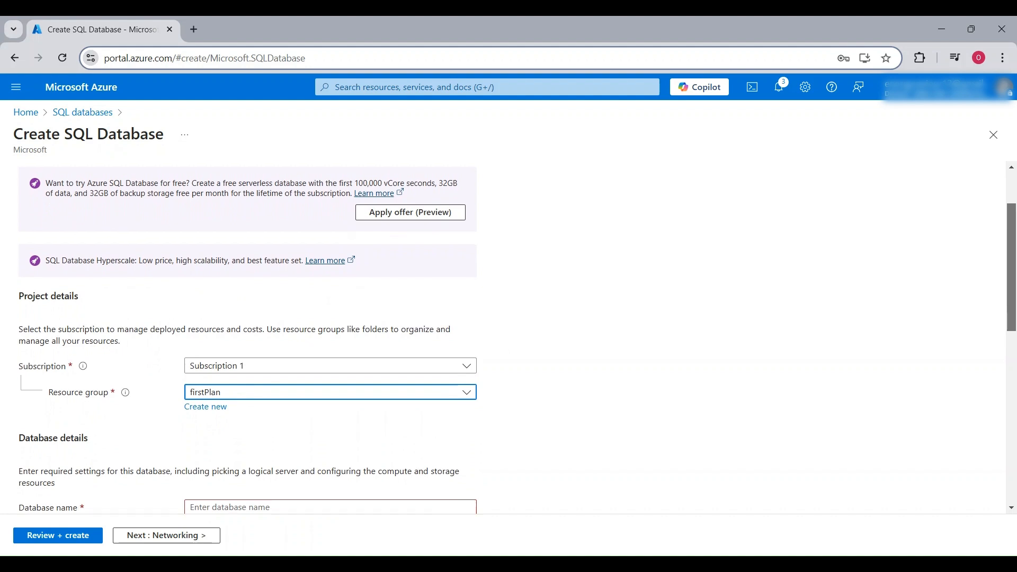
scroll(508, 339, "up", 2)
scroll(509, 339, "down", 1)
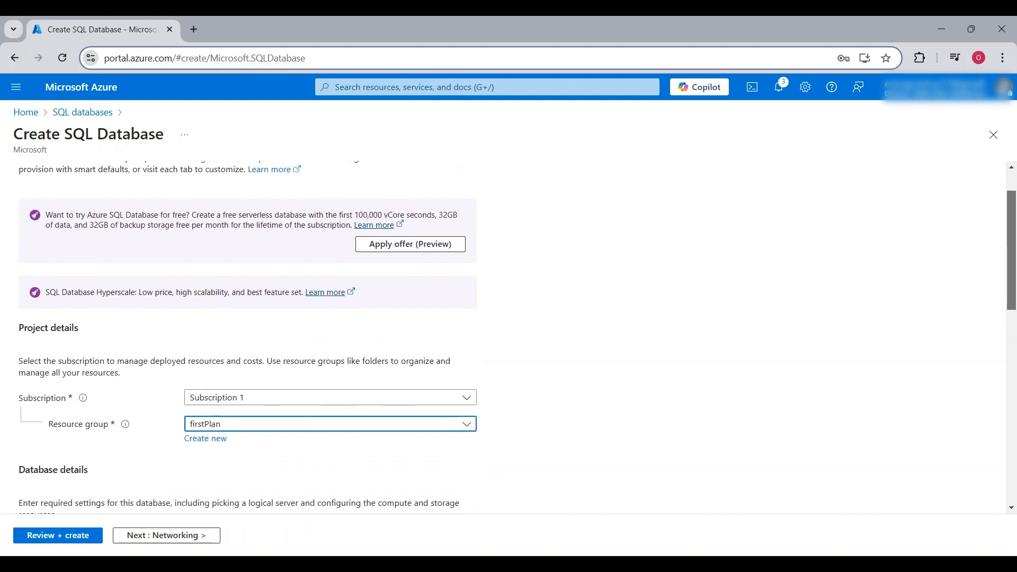
scroll(223, 298, "down", 4)
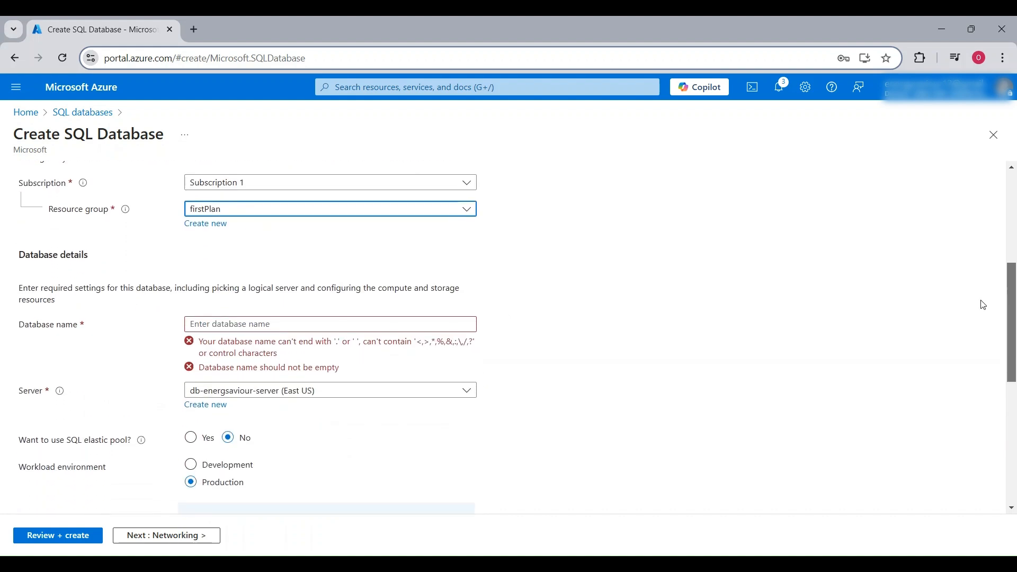
left_click(215, 325)
scroll(211, 327, "down", 7)
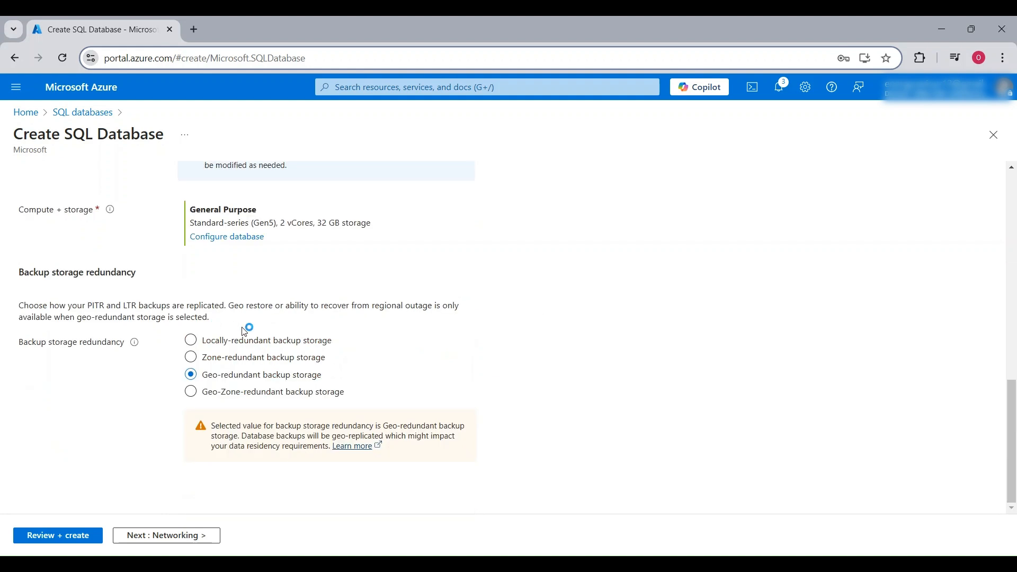
scroll(298, 366, "up", 7)
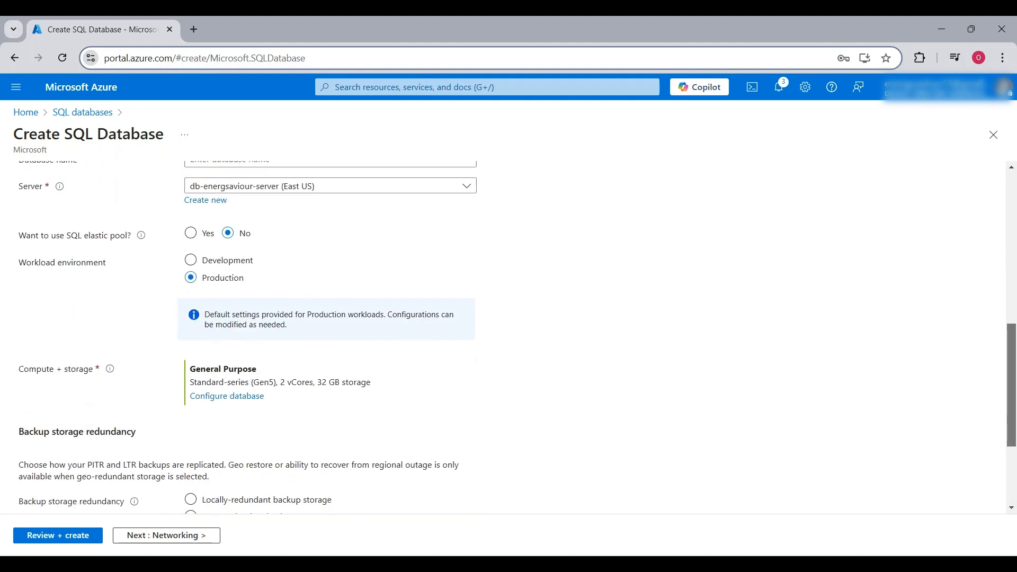
left_click(298, 366)
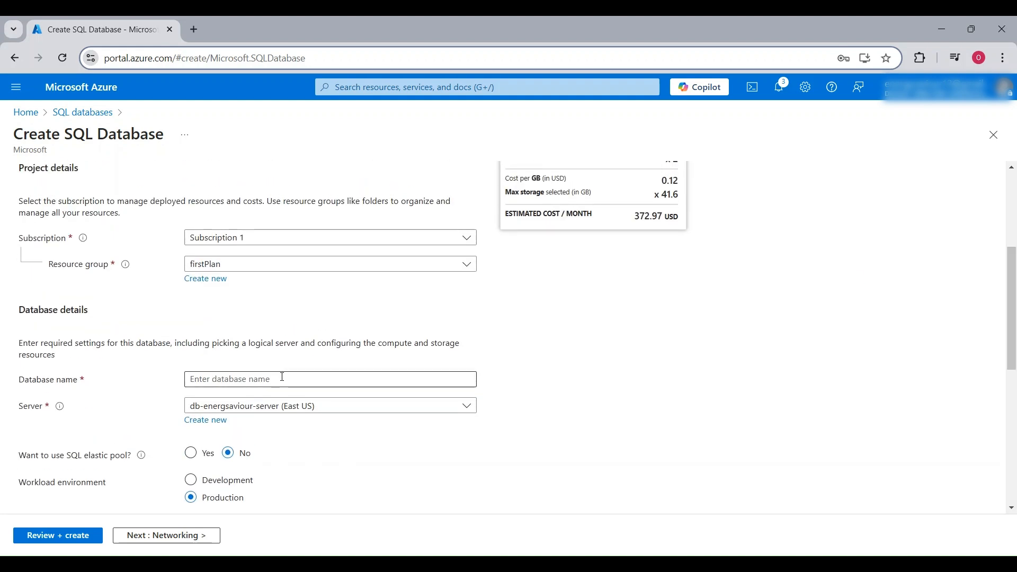
- Name the new database azure-db-test-dev
left_click(283, 377)
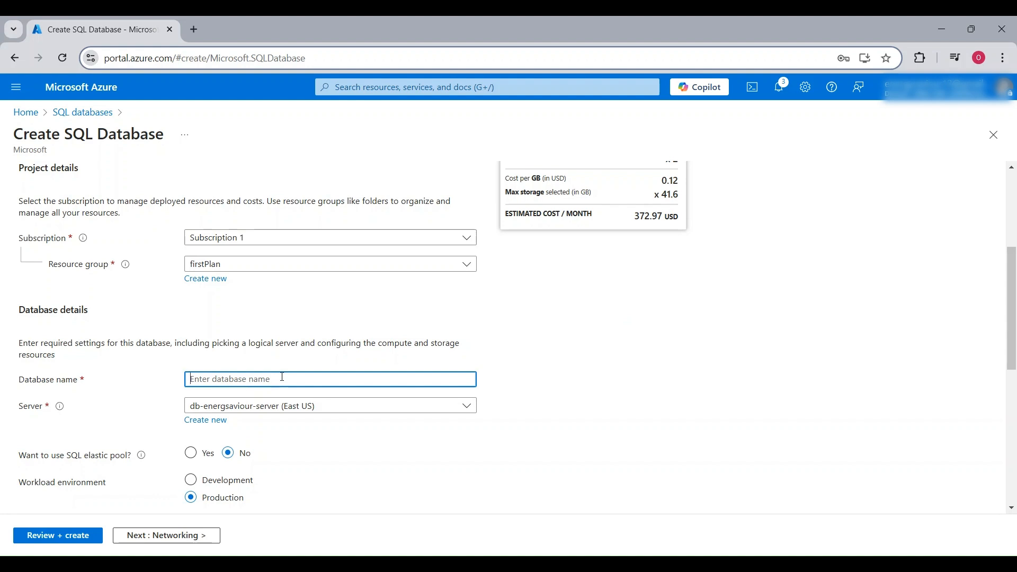
type("azure")
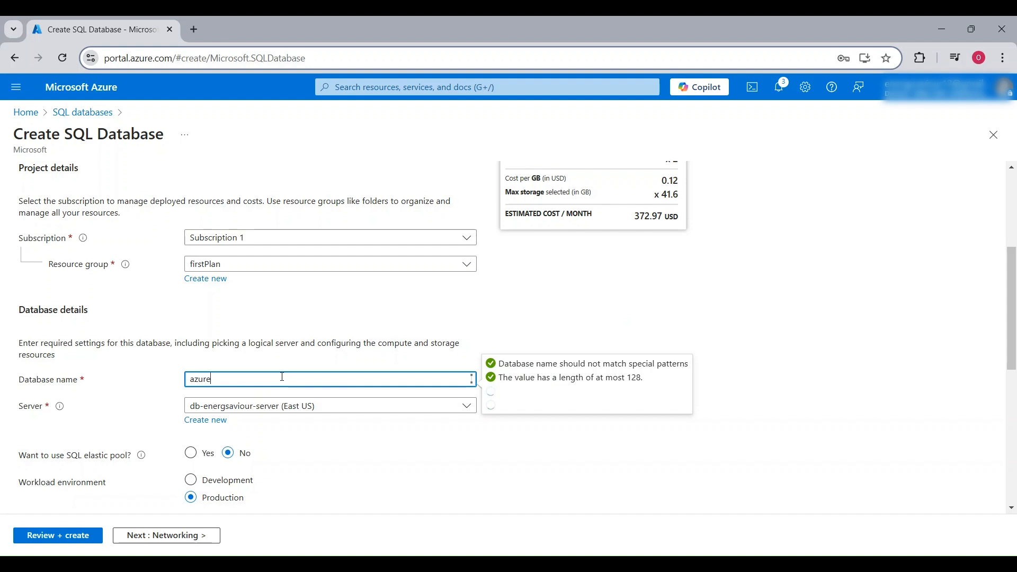
type("-db")
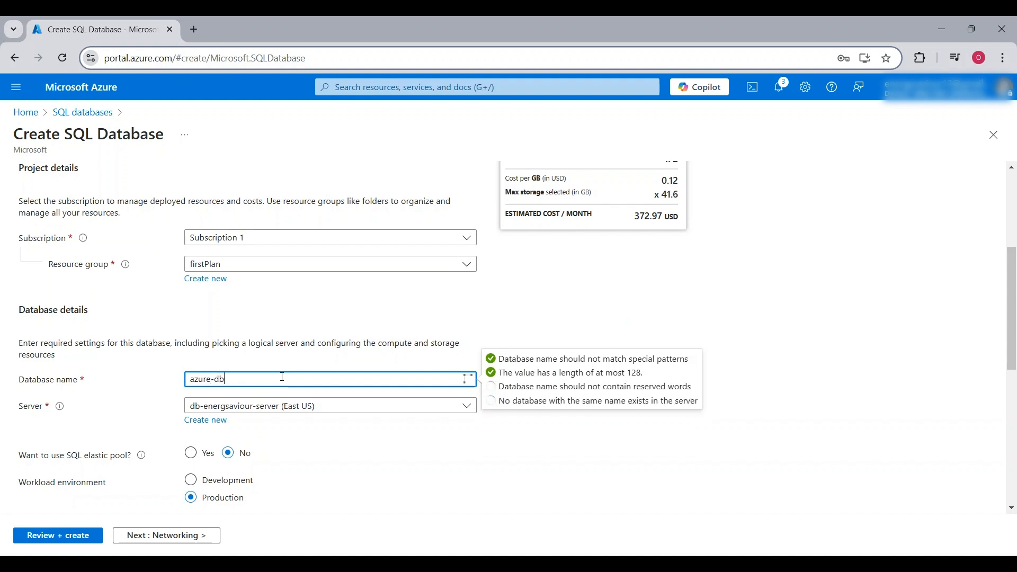
type("test")
key("Left")
key("Left")
type("-")
key("End")
type("-dev")
- Start creating a new server for the database and name it azure-server-test
mouse_move(51, 412)
left_click(205, 424)
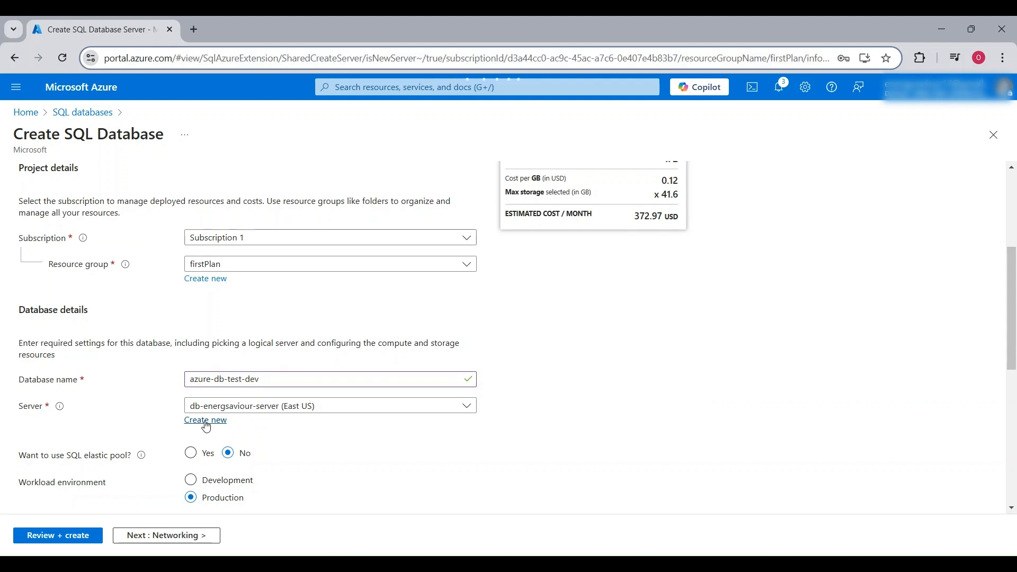
left_click(226, 267)
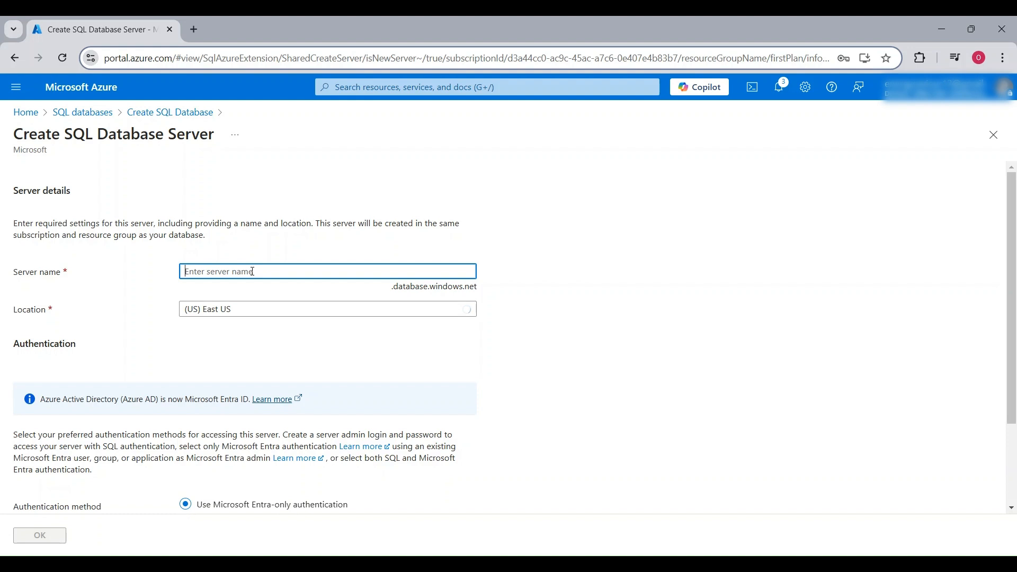
type("azure")
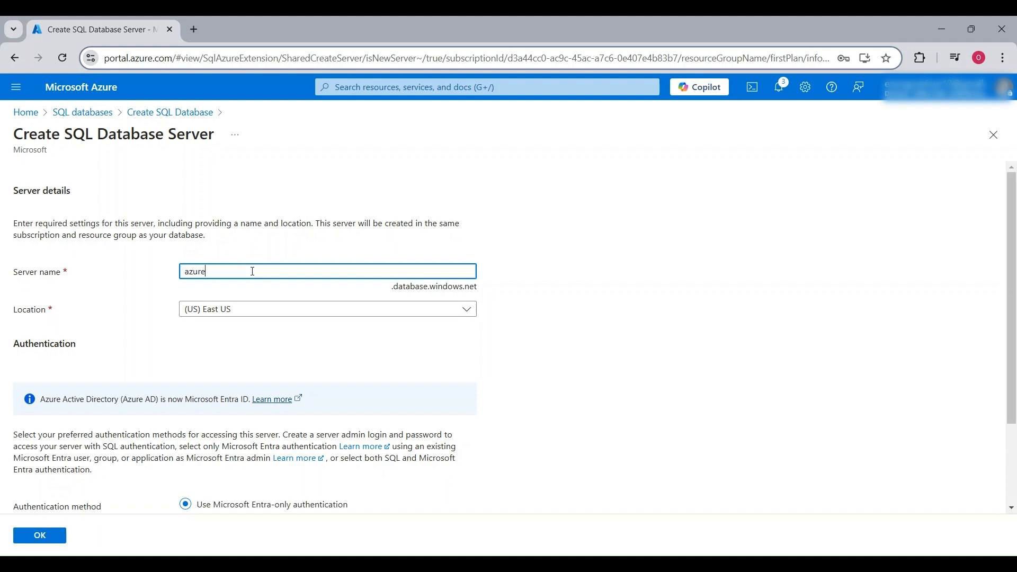
type("-se")
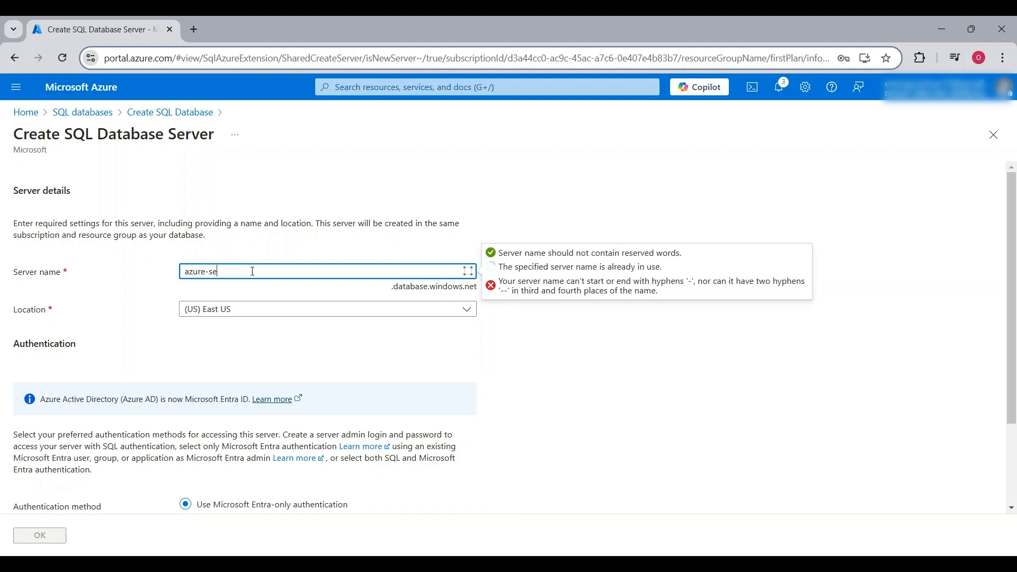
type("rver-")
type("test")
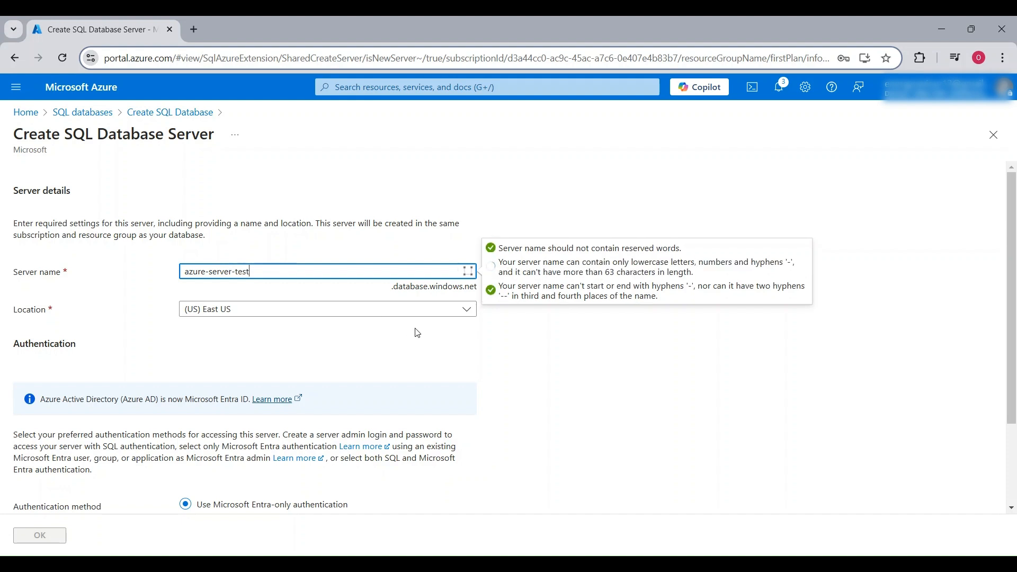
left_click(558, 352)
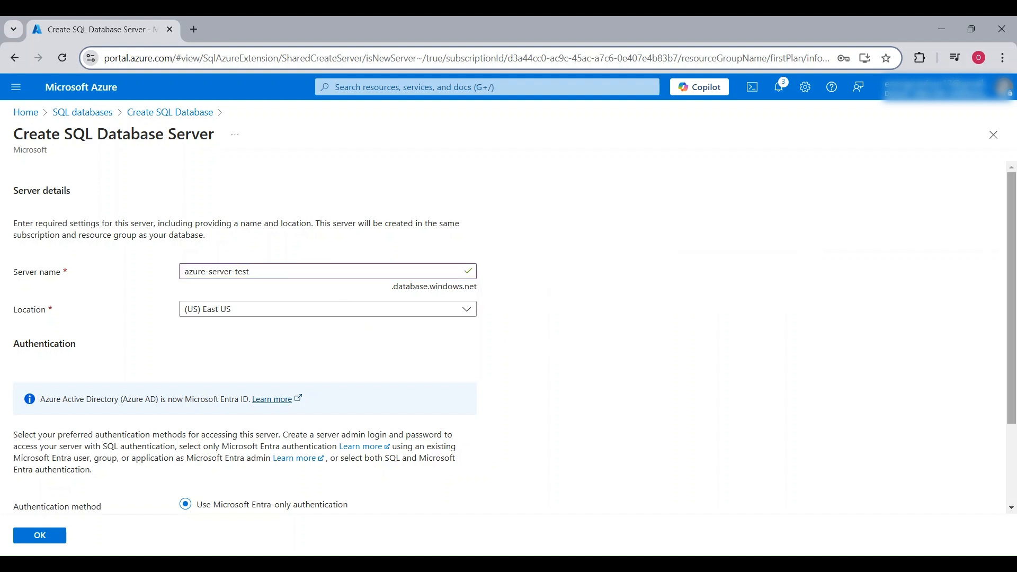
- Choose SQL authentication for the new server and set the server admin login to azure-server-admin
scroll(1007, 278, "down", 2)
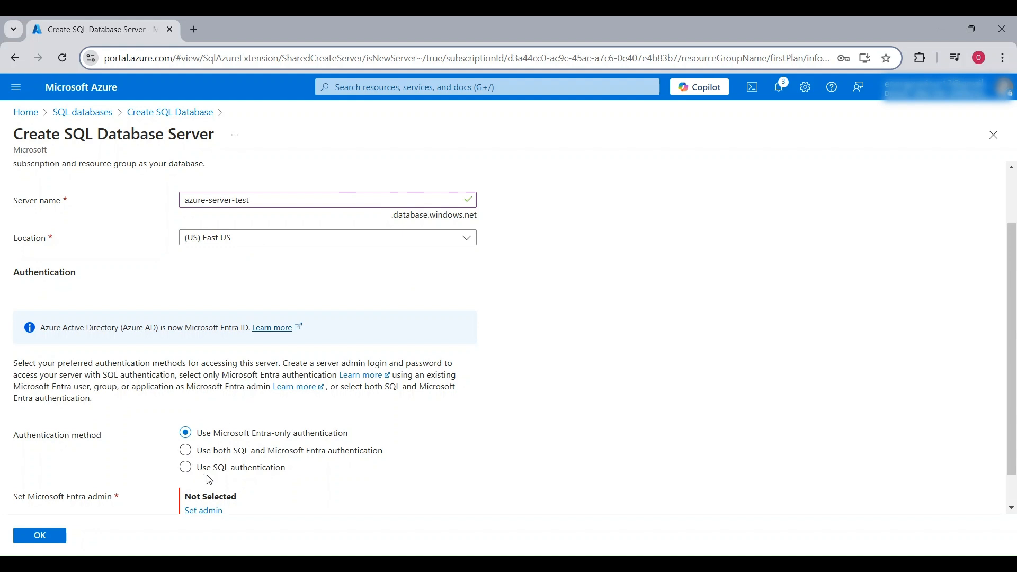
left_click(227, 473)
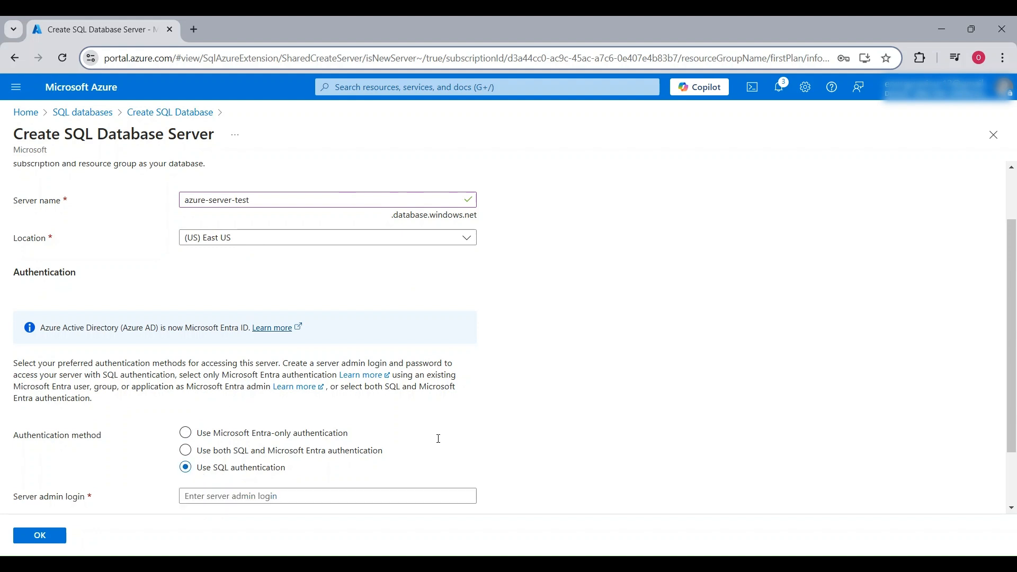
scroll(967, 344, "down", 1)
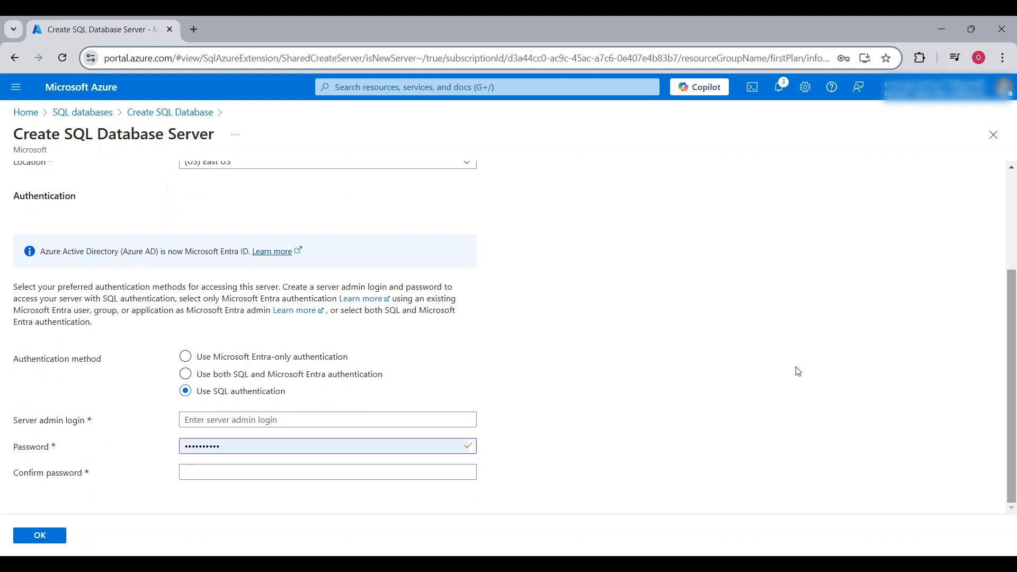
left_click(211, 418)
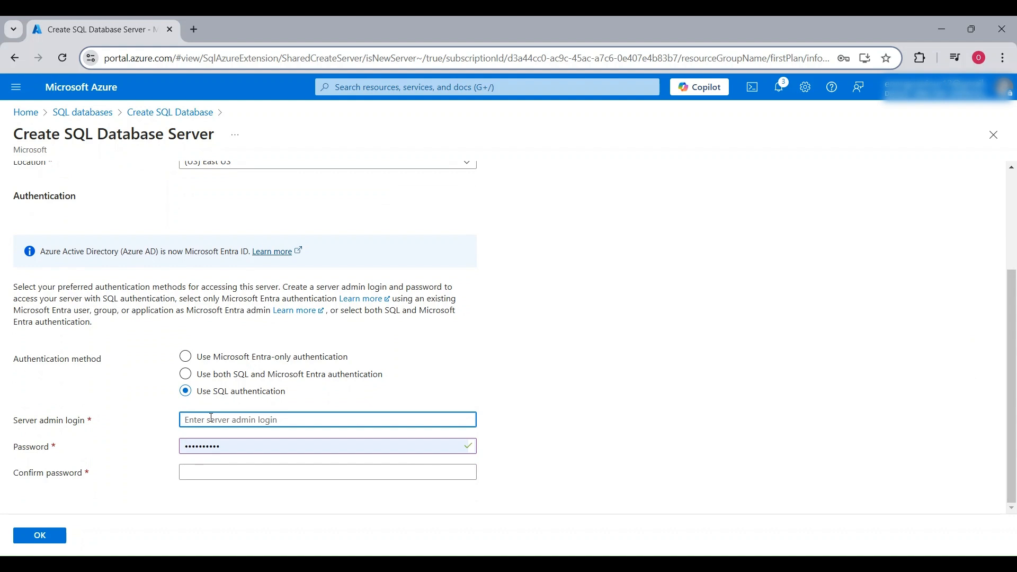
type("az")
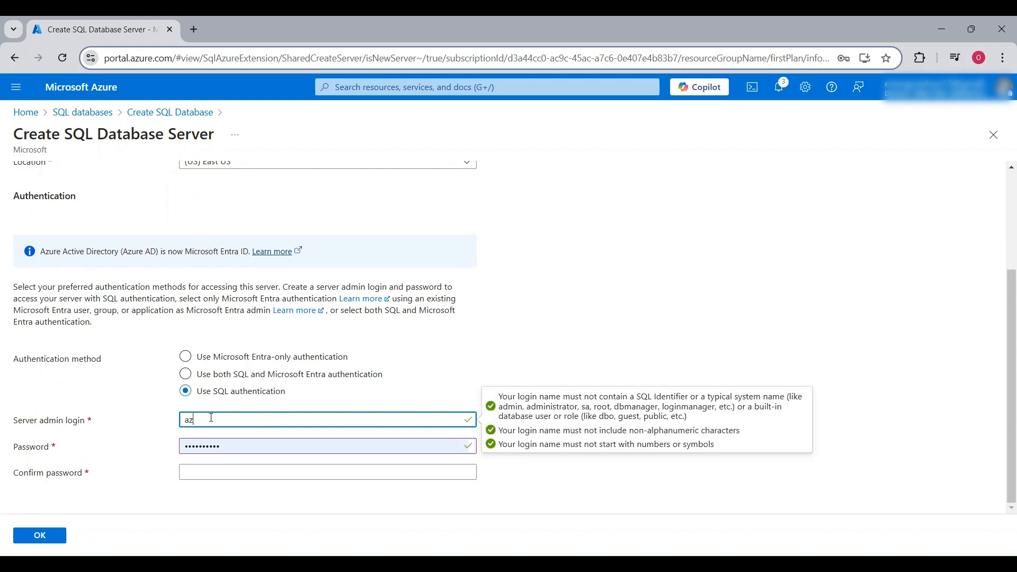
type("ure-")
type("ser")
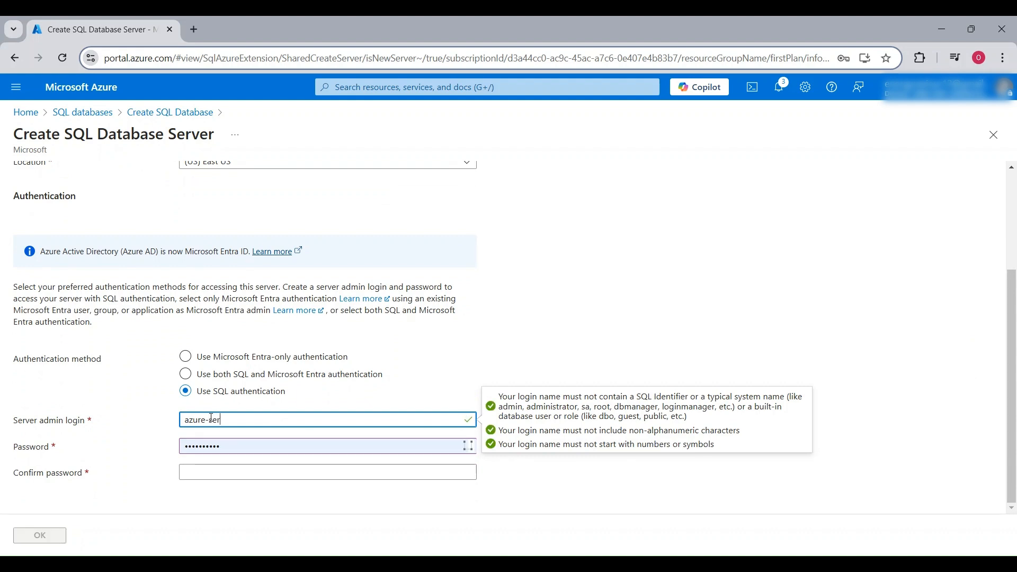
type("ver-admin")
- Try to set a password for the server admin login and enter the same password as confirmation
left_click(224, 474)
left_click(220, 446)
key("ctrl+a")
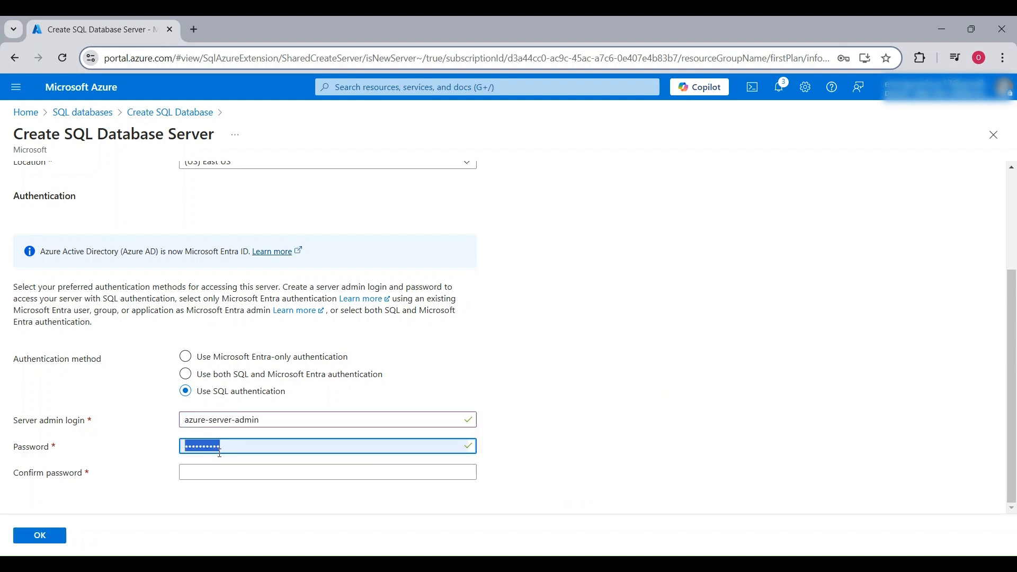
key("BackSpace")
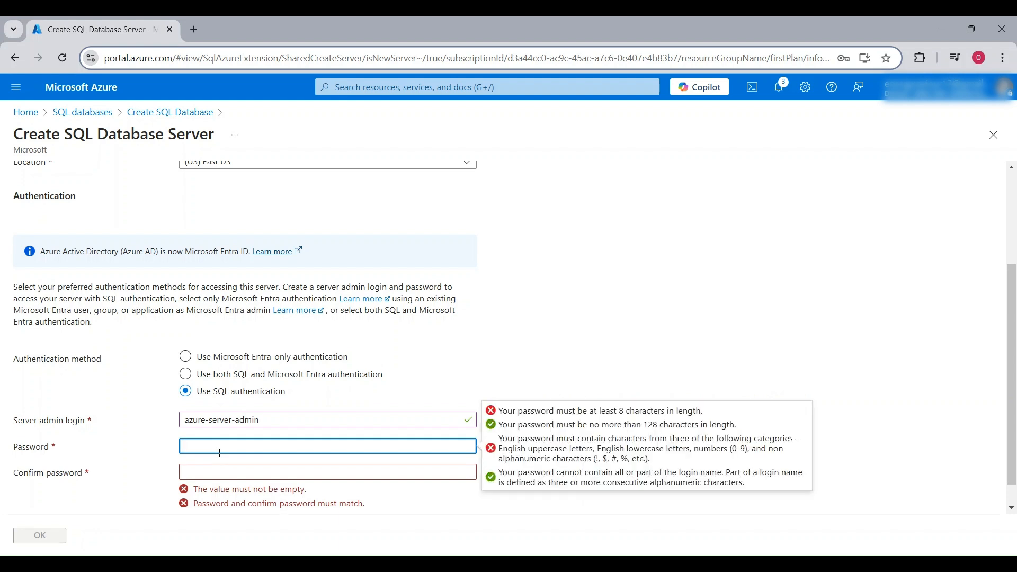
type("•••••••••")
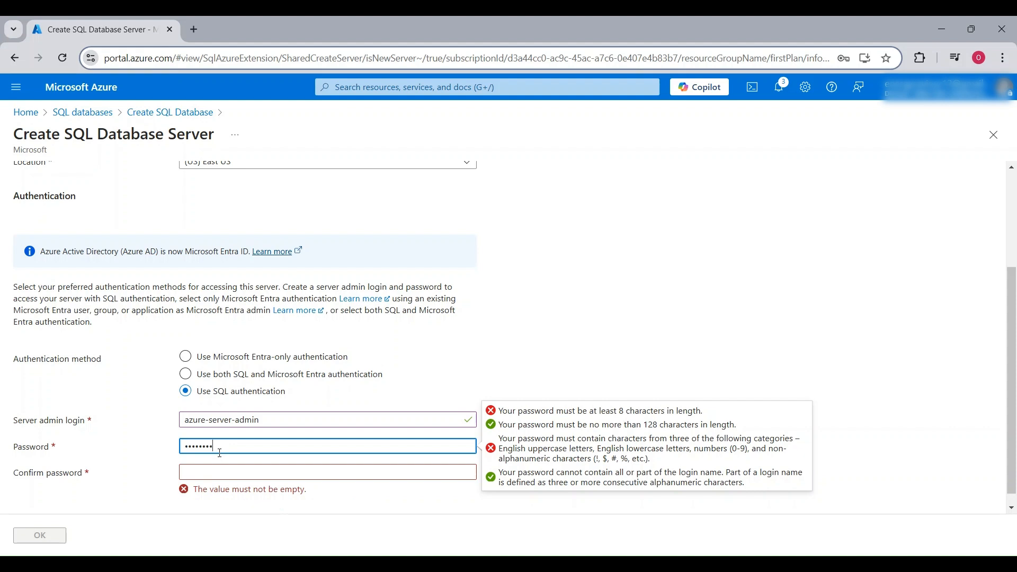
key("Tab")
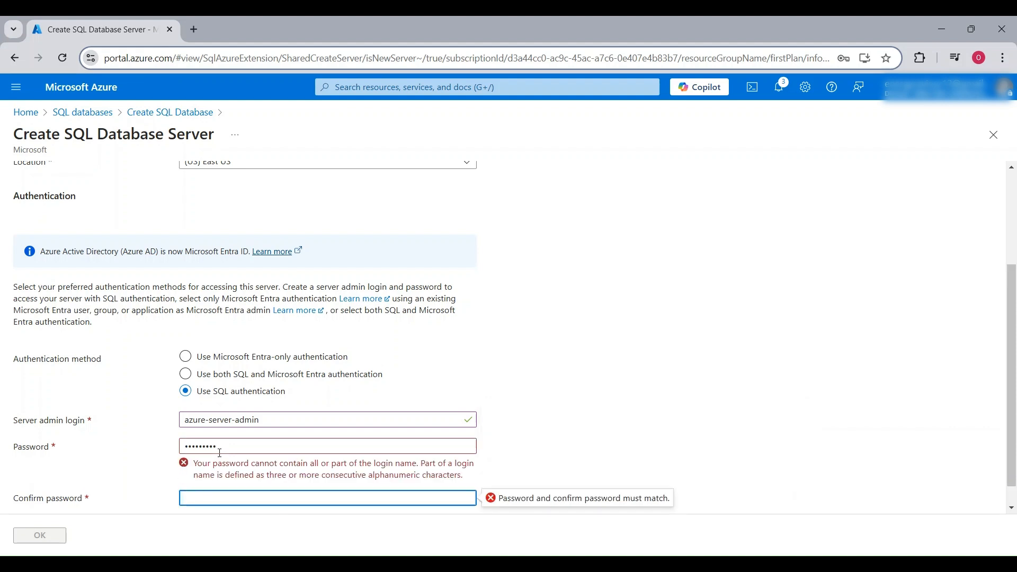
type("•••••••••")
left_click(296, 444)
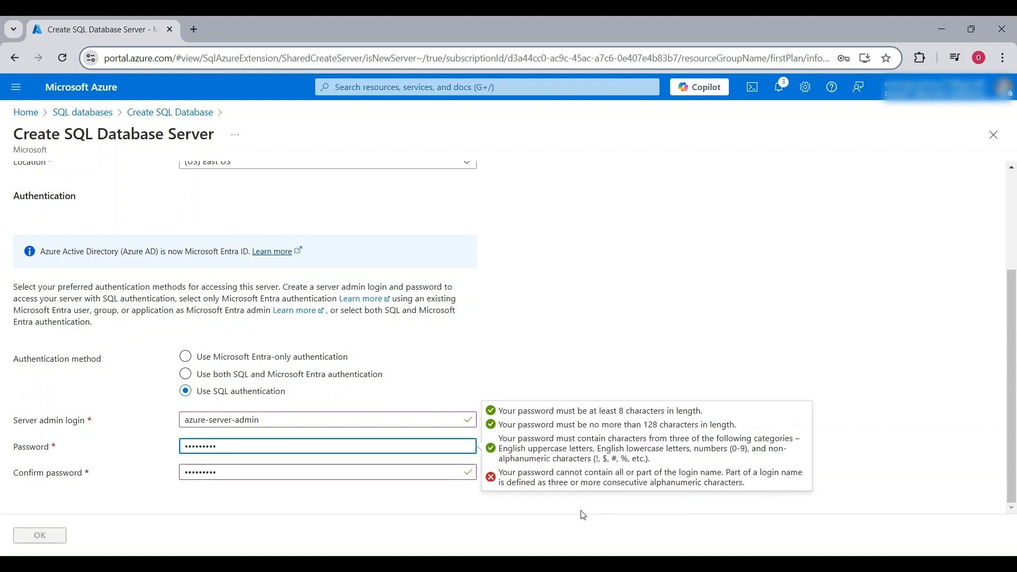
left_click(583, 342)
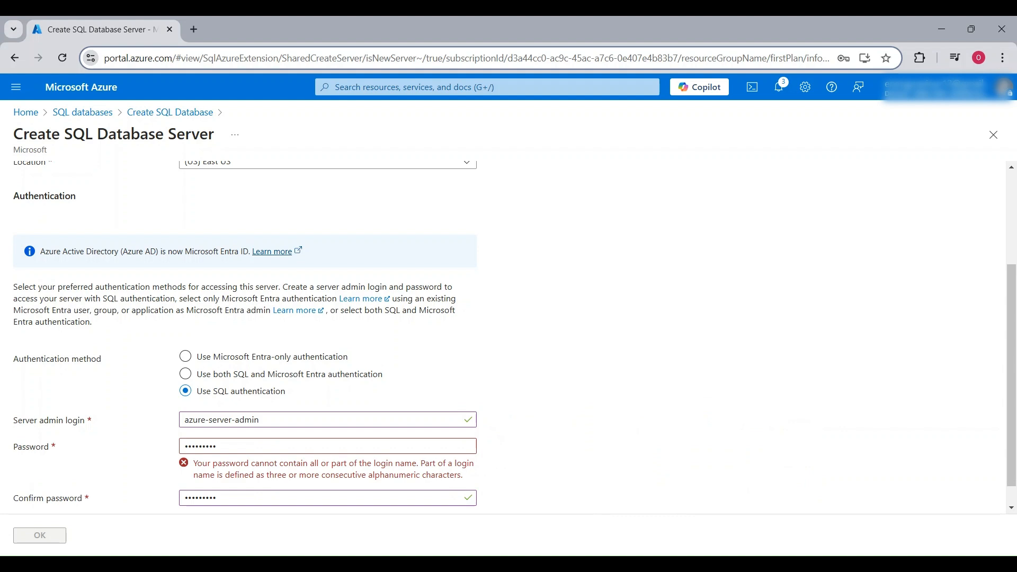
scroll(924, 374, "down", 1)
scroll(265, 419, "up", 1)
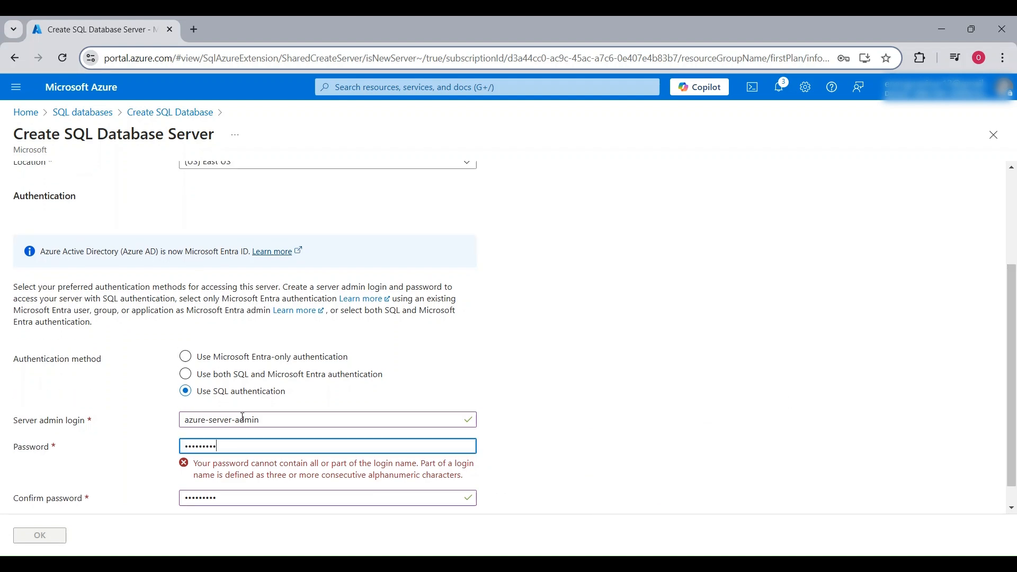
- Replace the server admin password with a different one, repeat it as confirmation, and accept the new server's settings
triple_click(242, 417)
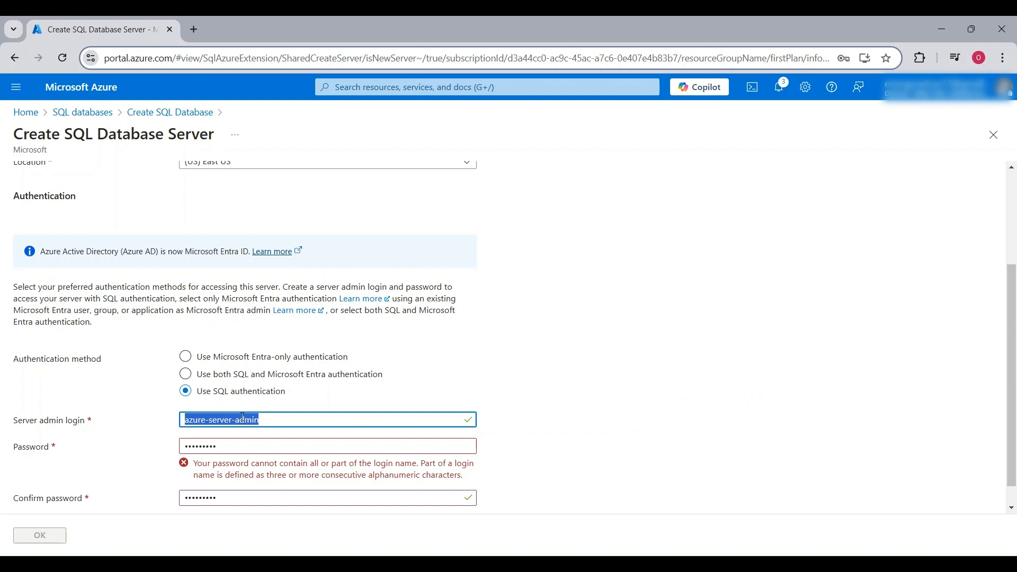
double_click(221, 446)
key("BackSpace")
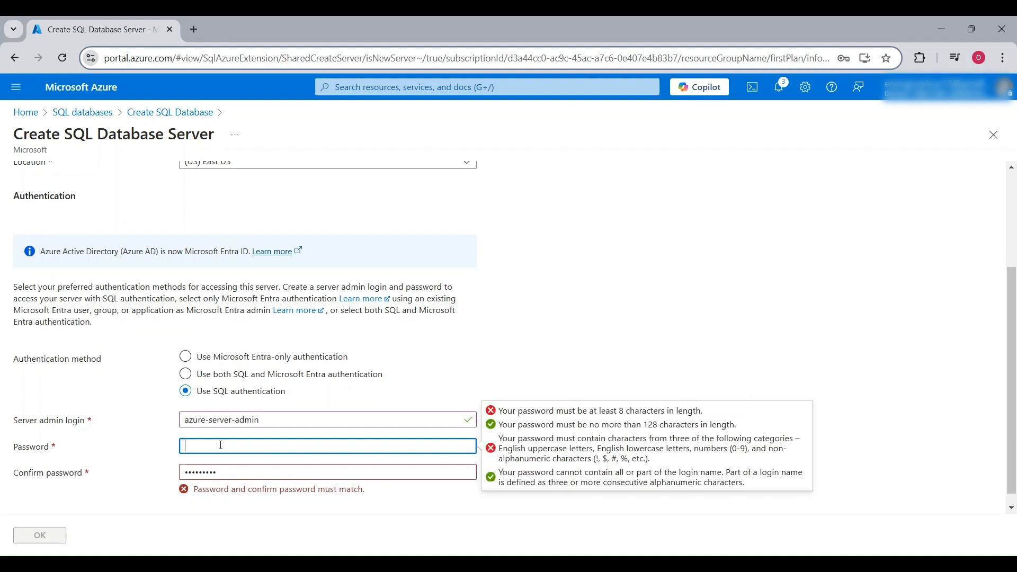
type("••••••••••")
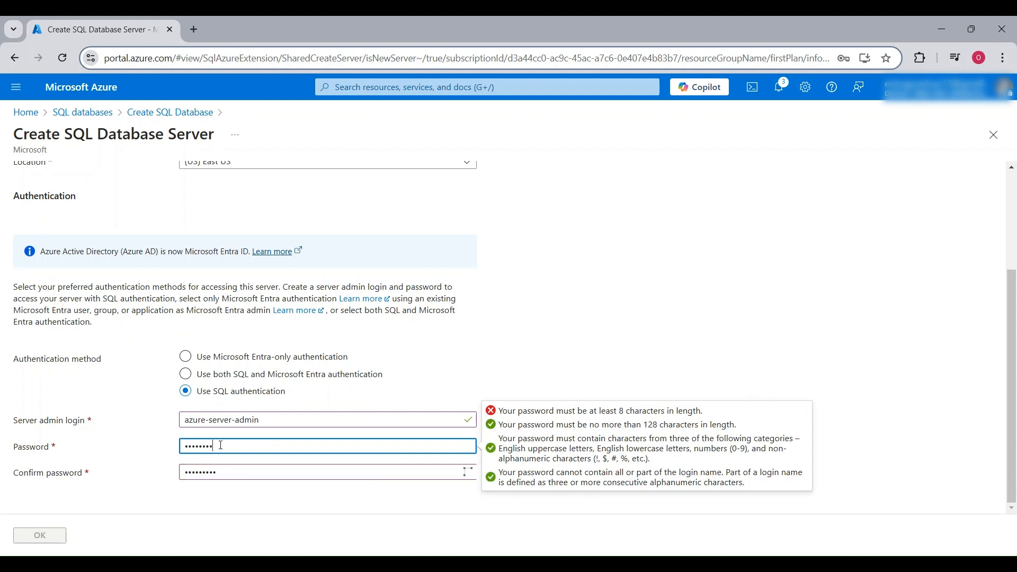
key("Tab")
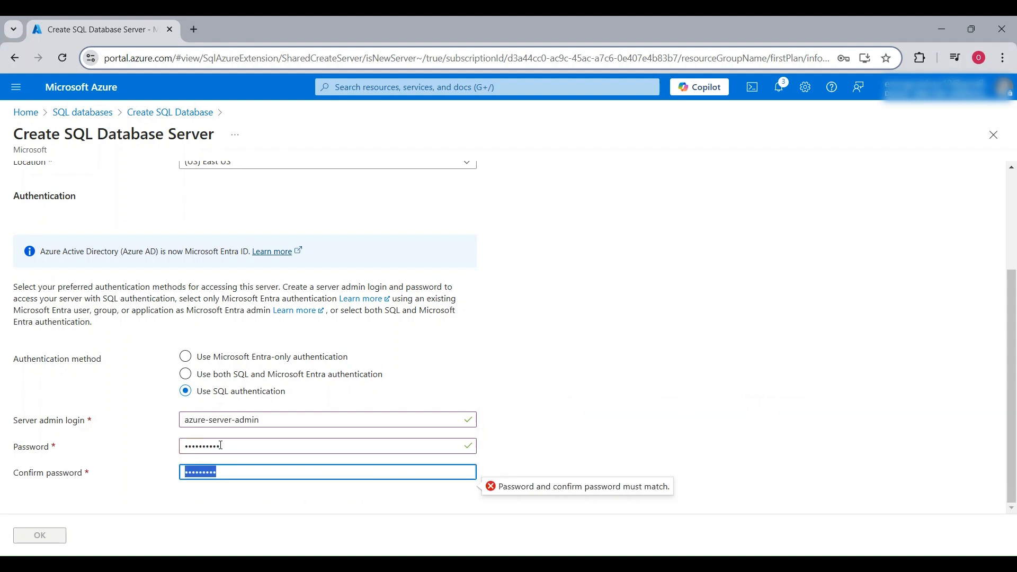
type("••")
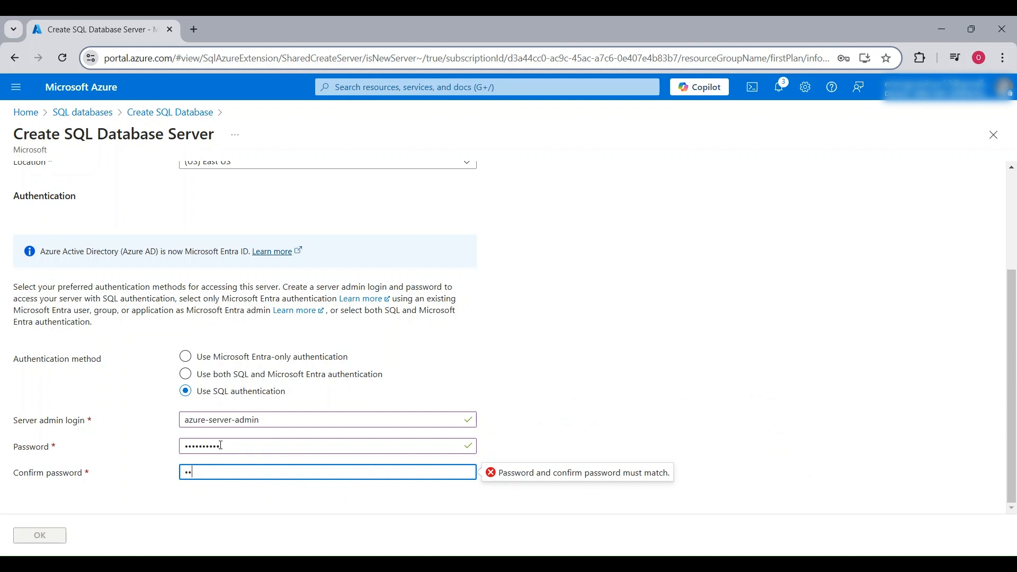
type("••••••••")
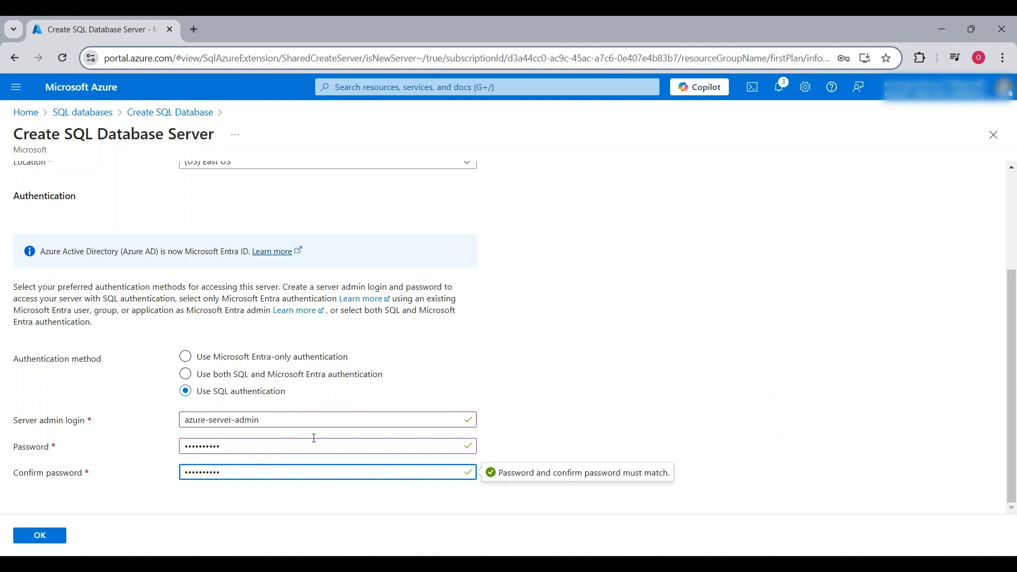
left_click(588, 422)
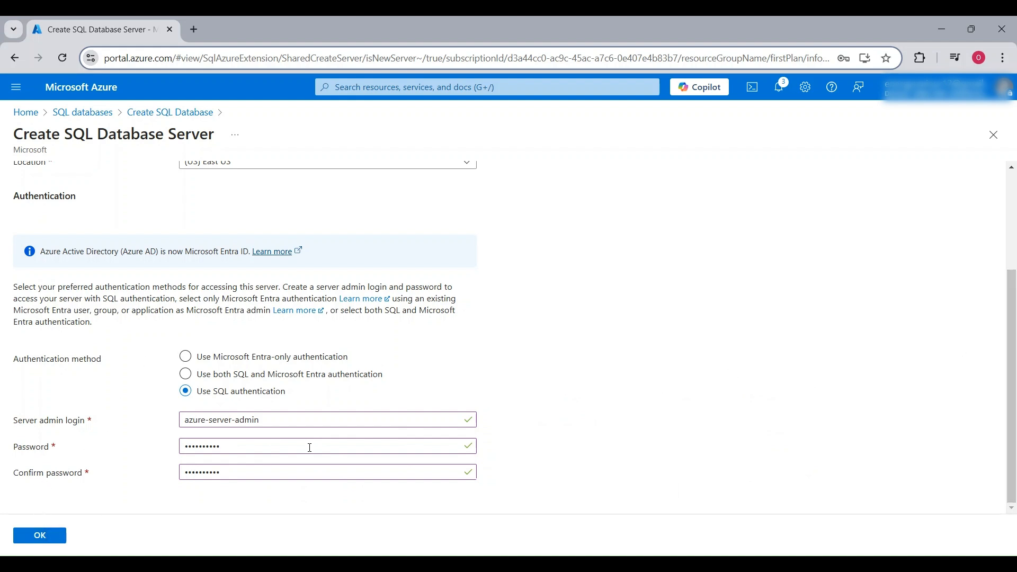
left_click(47, 541)
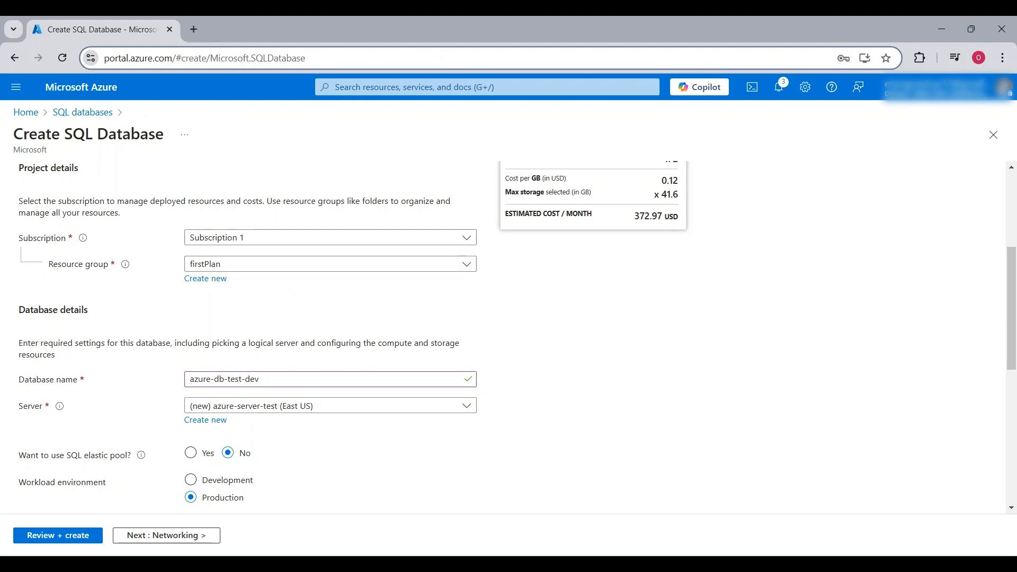
- Set the database's workload environment to Development
left_click_drag(1012, 308, 1013, 199)
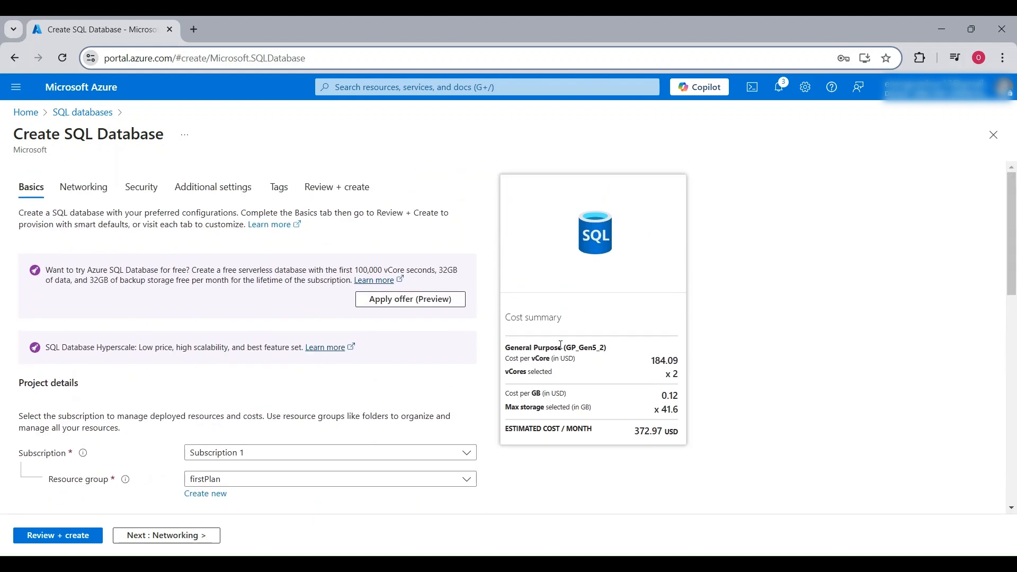
left_click_drag(1012, 244, 1012, 317)
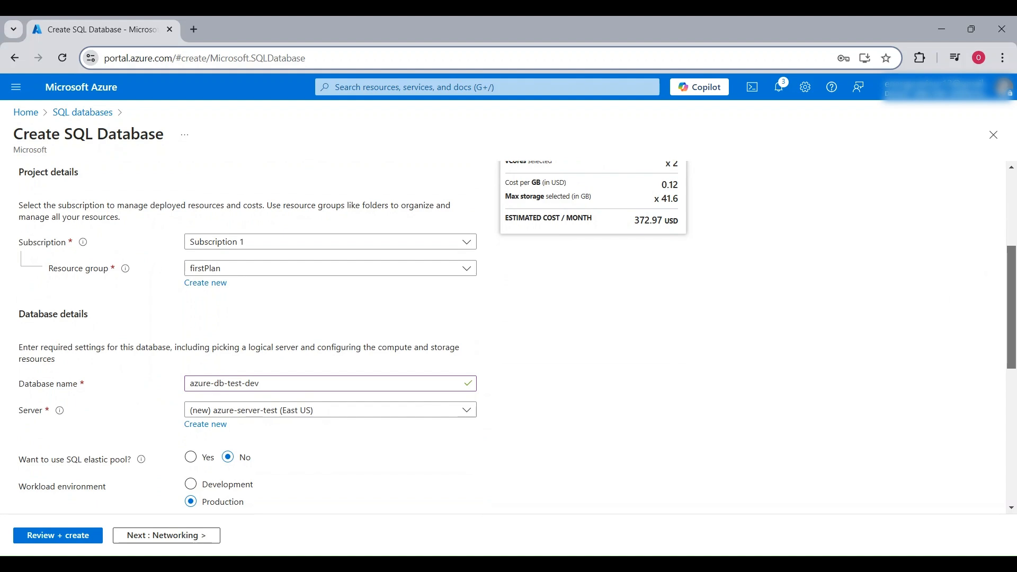
left_click_drag(1009, 282, 1008, 329)
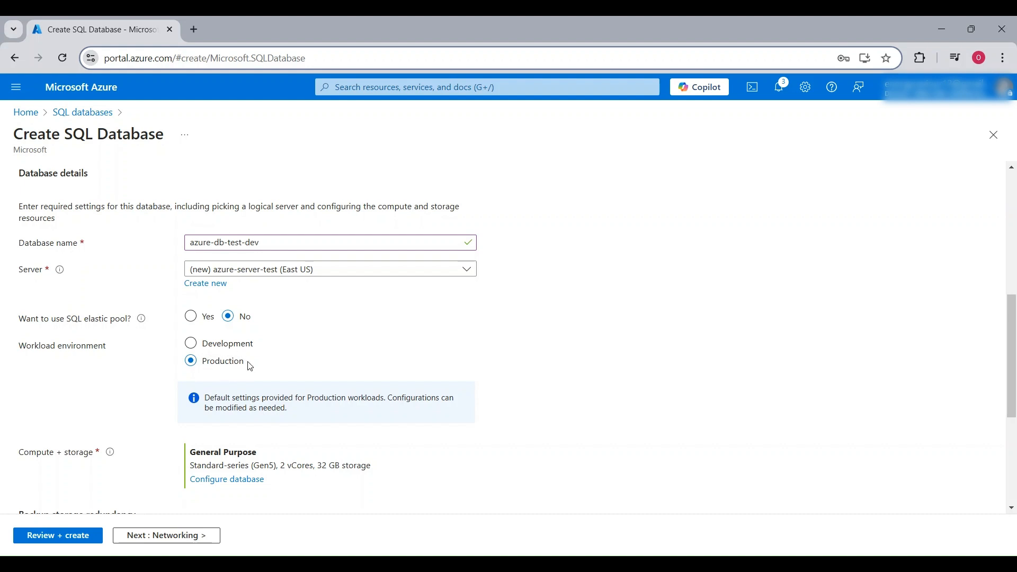
left_click(218, 344)
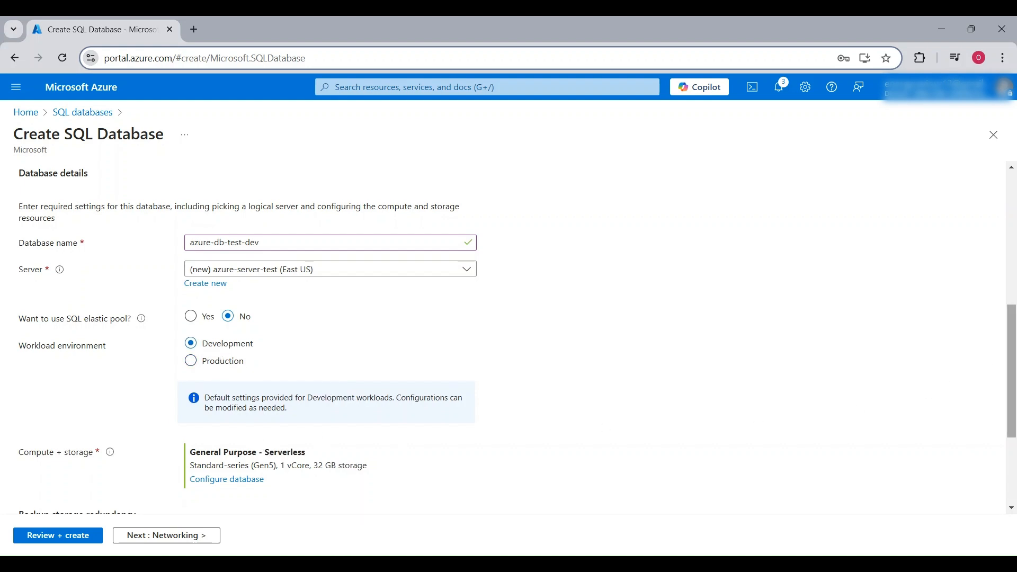
- Choose geo-redundant backup storage as the database's backup storage redundancy
scroll(1011, 371, "down", 1)
scroll(978, 415, "down", 2)
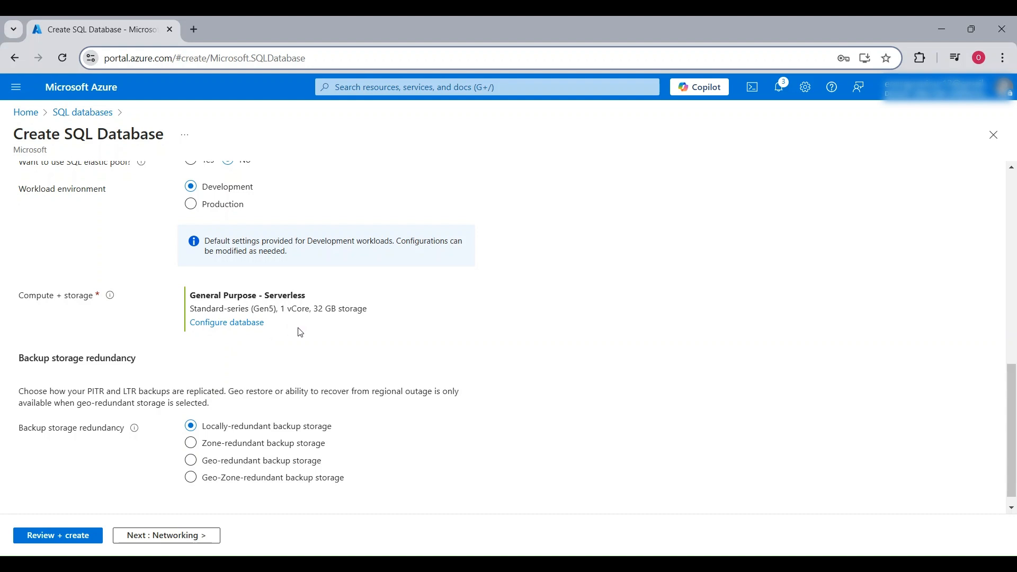
left_click(193, 462)
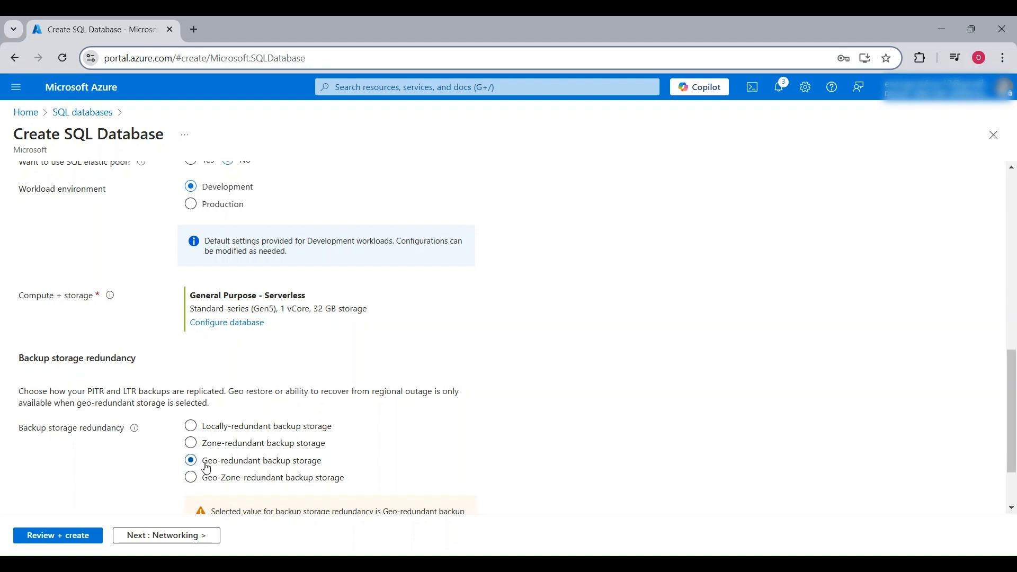
scroll(889, 439, "down", 2)
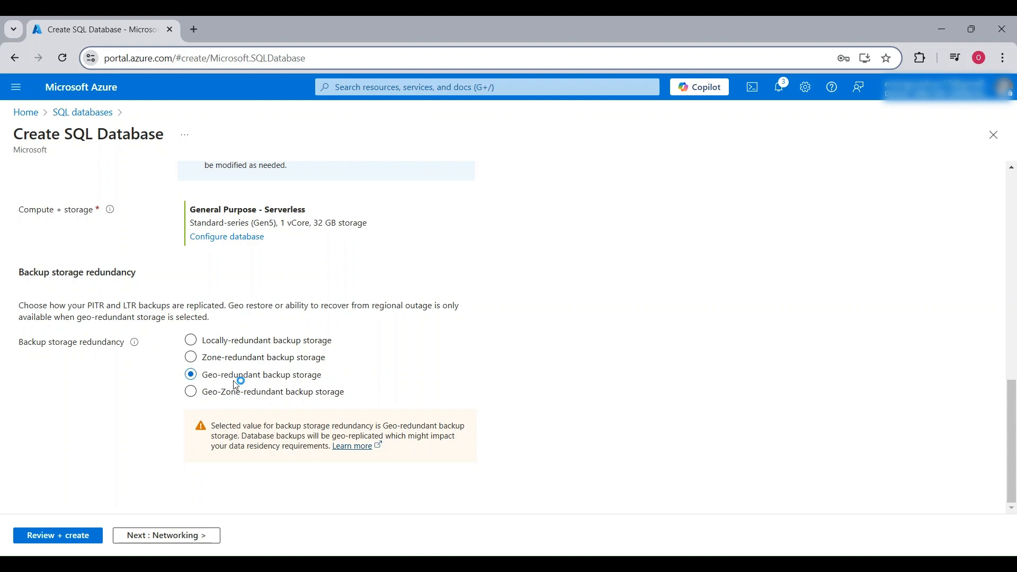
- In the networking settings, choose a public endpoint and allow both Azure services and the current client IP address through the firewall
left_click(169, 543)
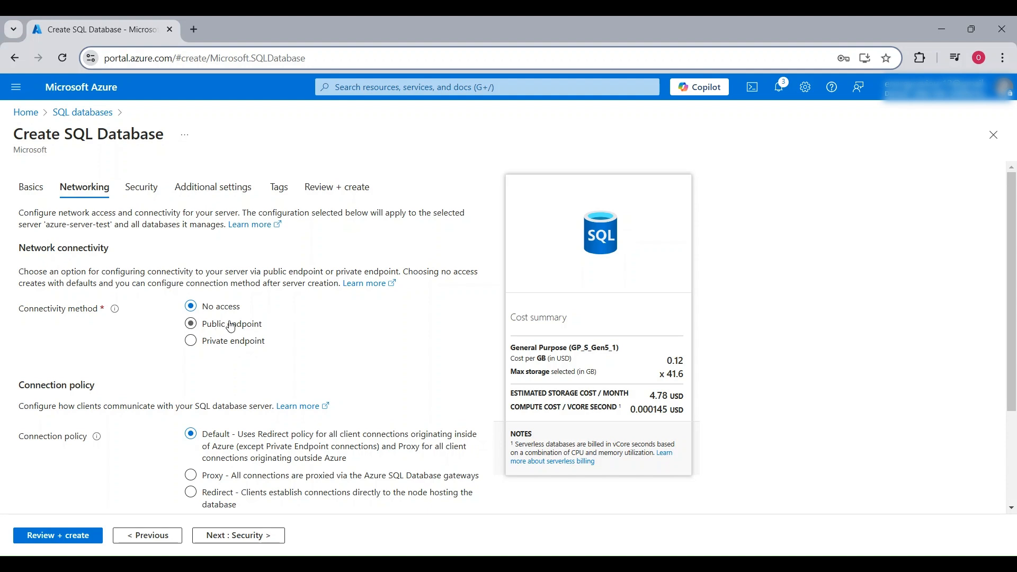
left_click(207, 326)
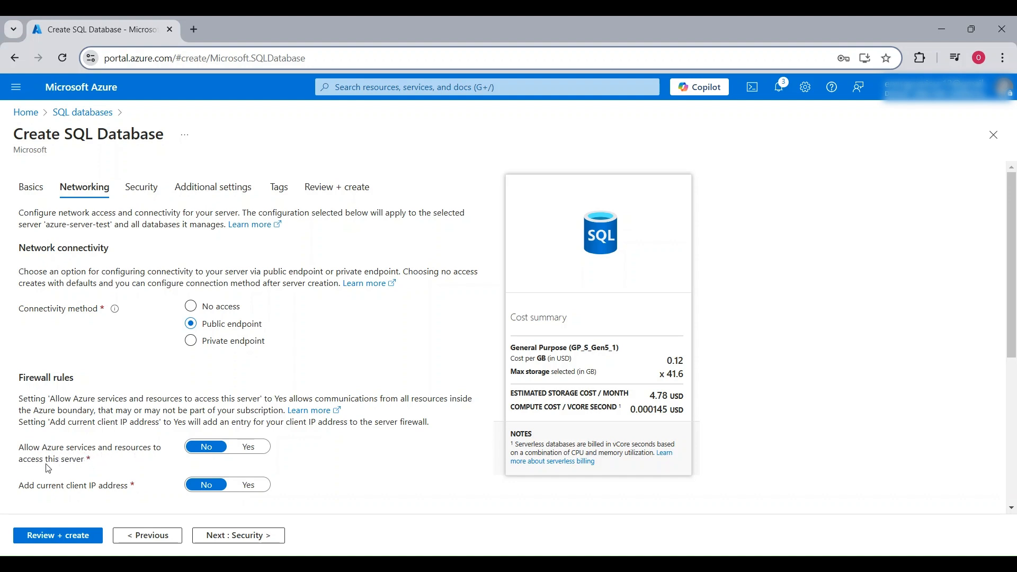
left_click(256, 453)
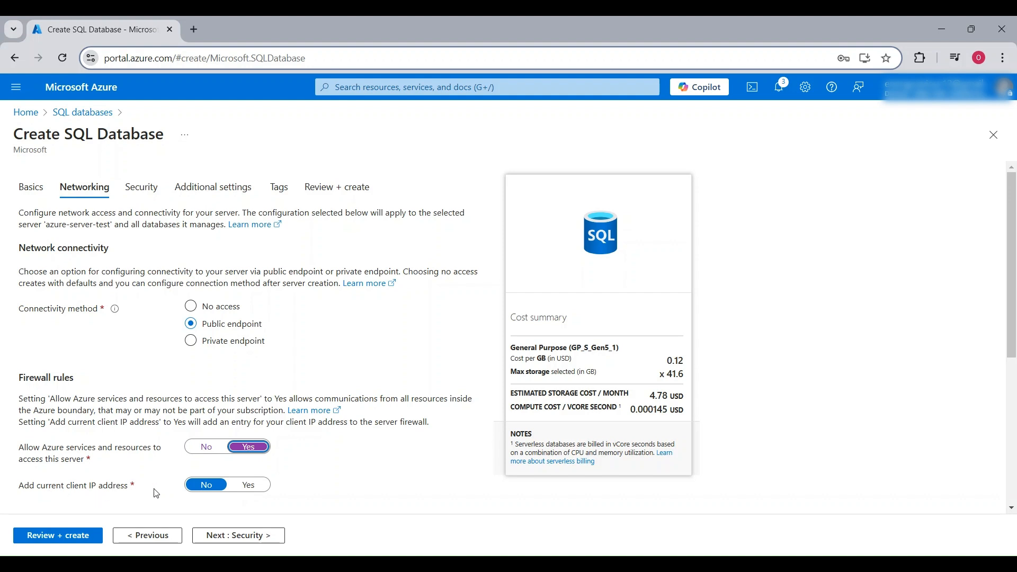
left_click(255, 490)
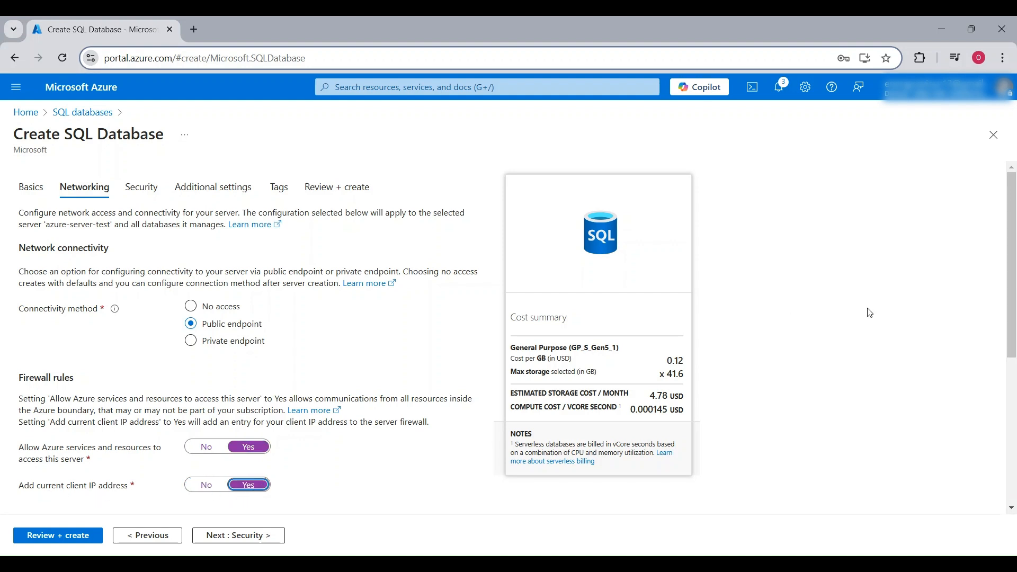
- Examine the connection policy options and the minimum TLS version in the networking settings
left_click_drag(1011, 247, 1010, 338)
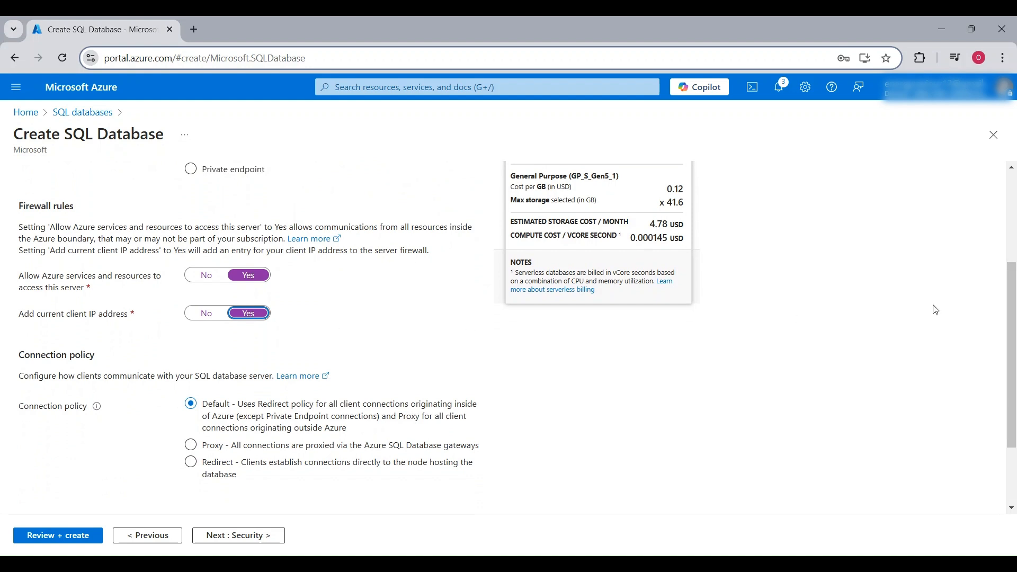
scroll(947, 291, "down", 1)
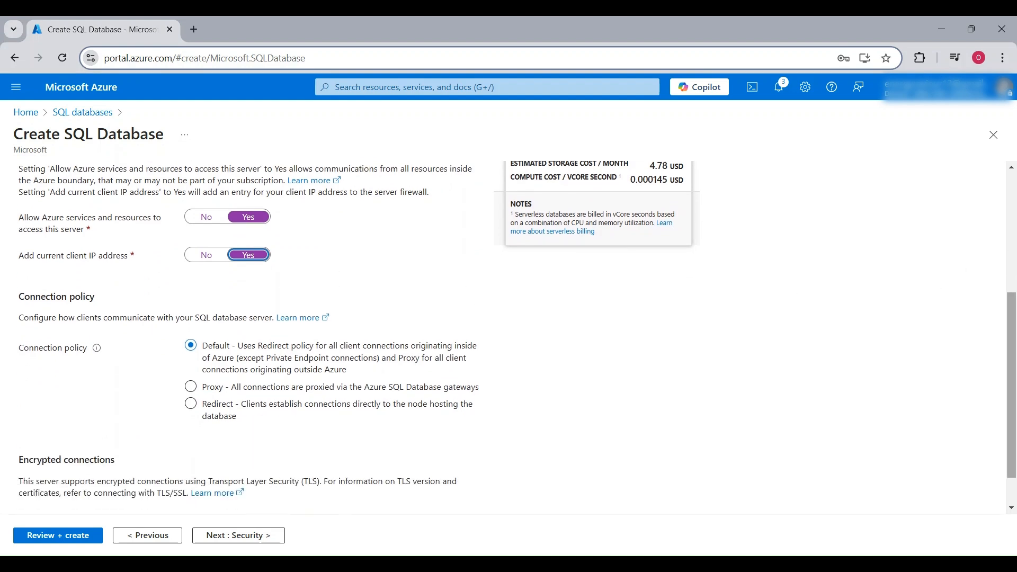
scroll(1011, 348, "down", 1)
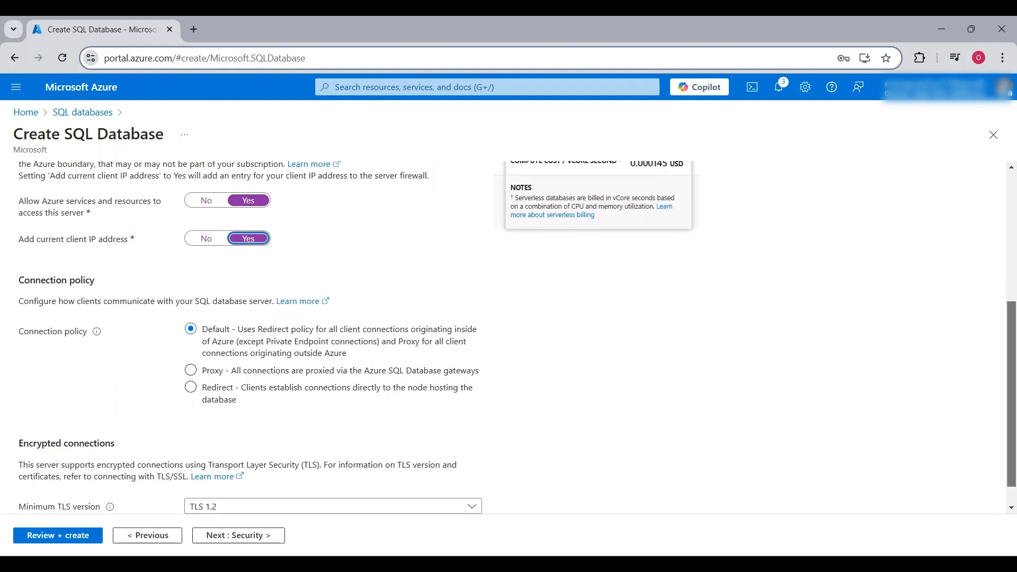
scroll(512, 338, "up", 1)
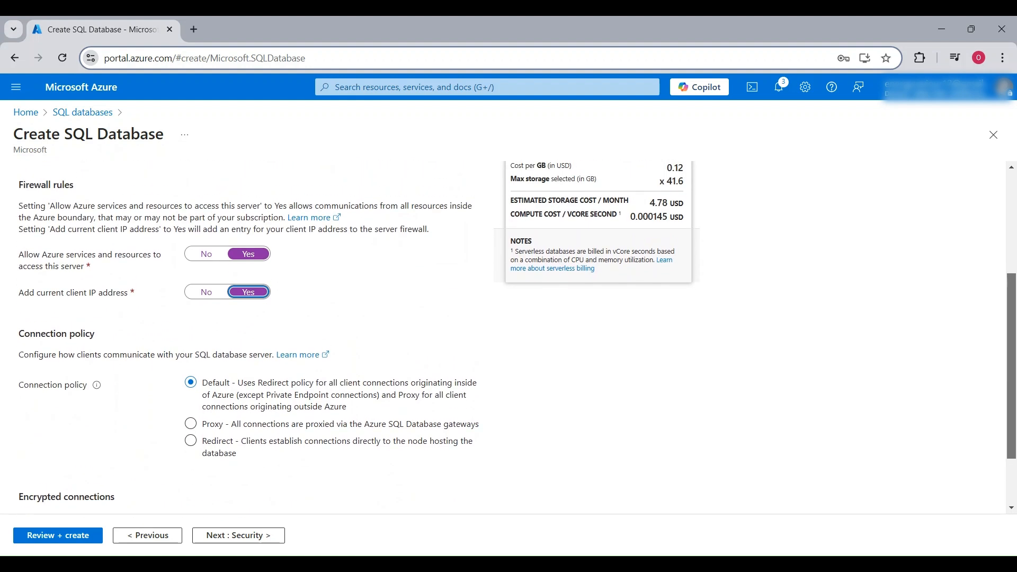
scroll(573, 301, "down", 1)
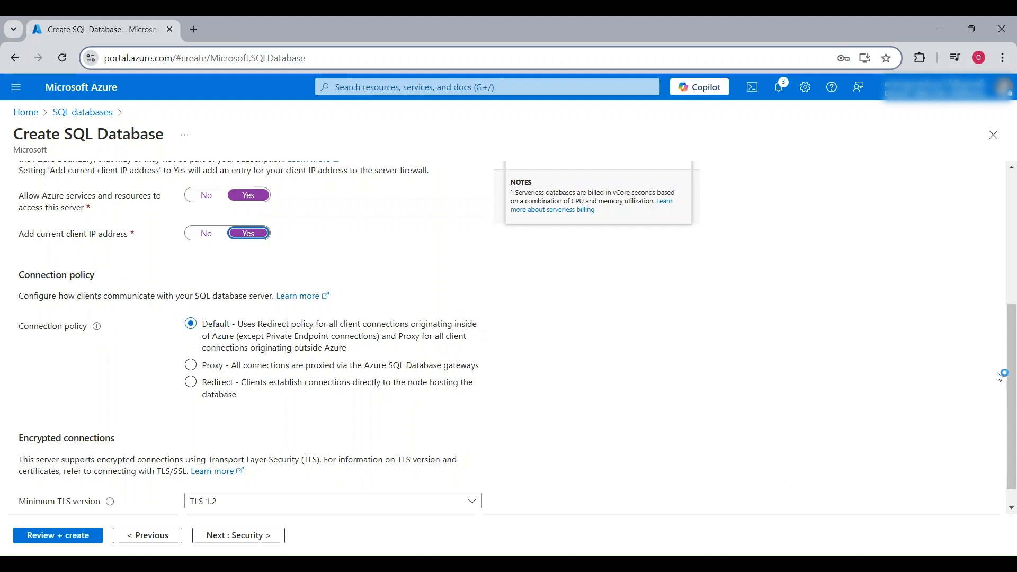
scroll(1000, 377, "down", 1)
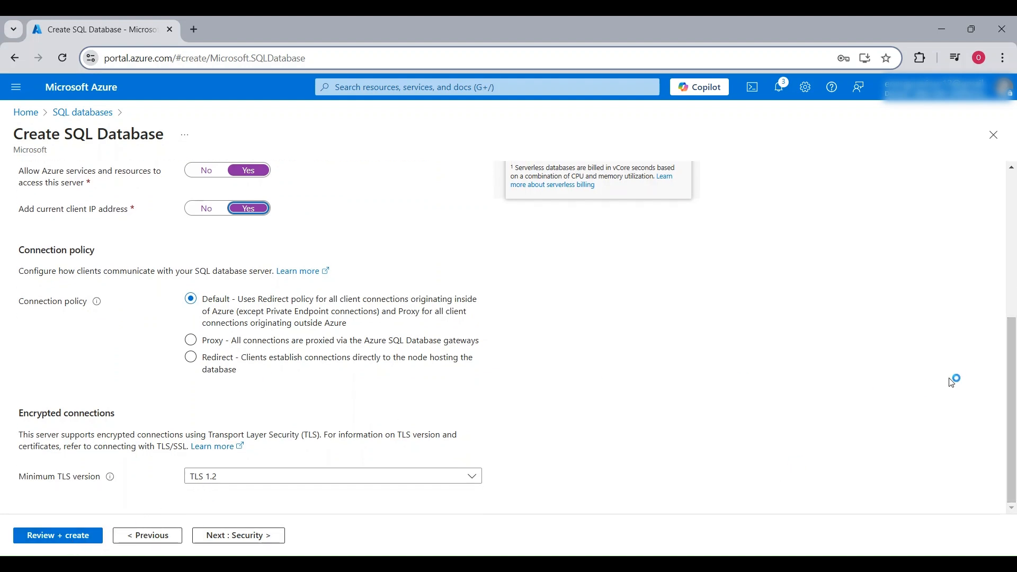
left_click_drag(1011, 404, 989, 377)
- Proceed to the security settings and review them from Microsoft Defender for SQL down to Always Encrypted
left_click(232, 536)
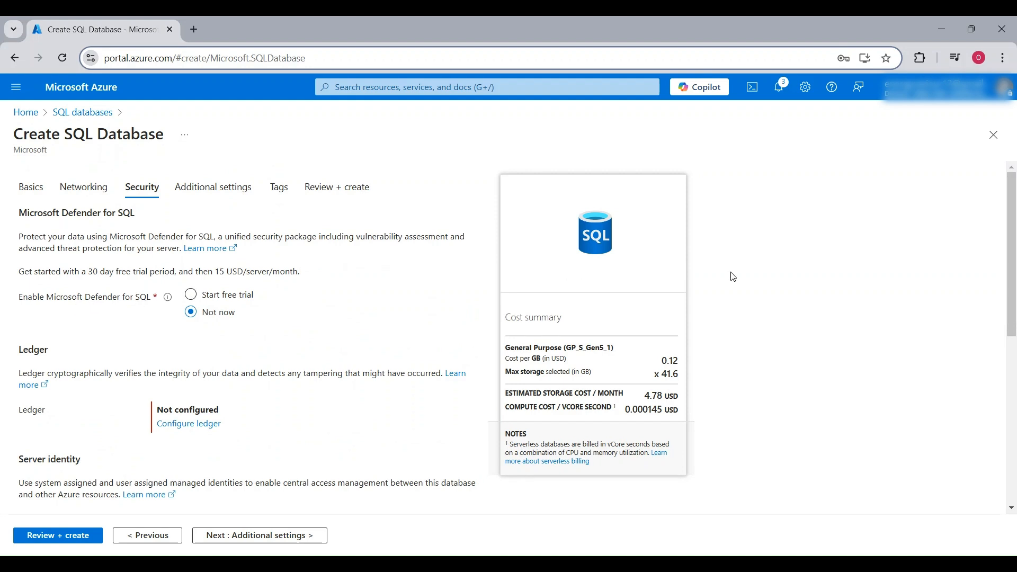
scroll(1004, 286, "down", 4)
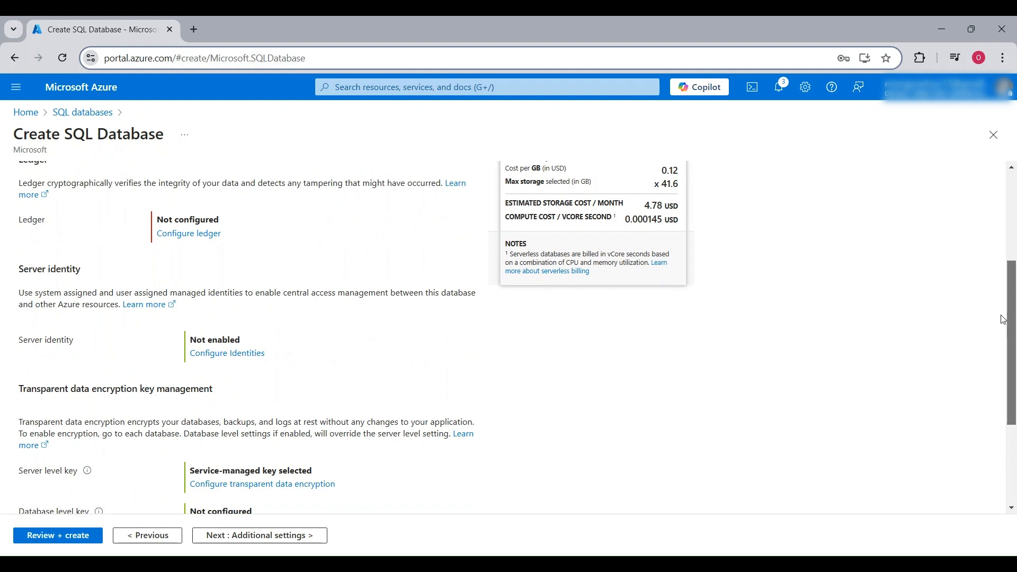
scroll(1002, 318, "down", 3)
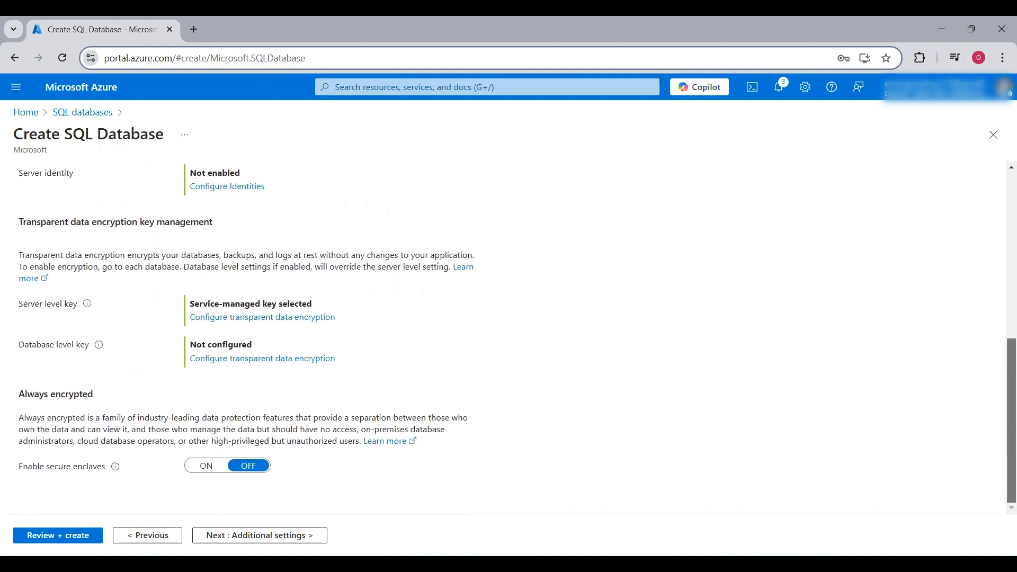
- Proceed to the additional settings and review the data source, database collation and maintenance window options
left_click(253, 538)
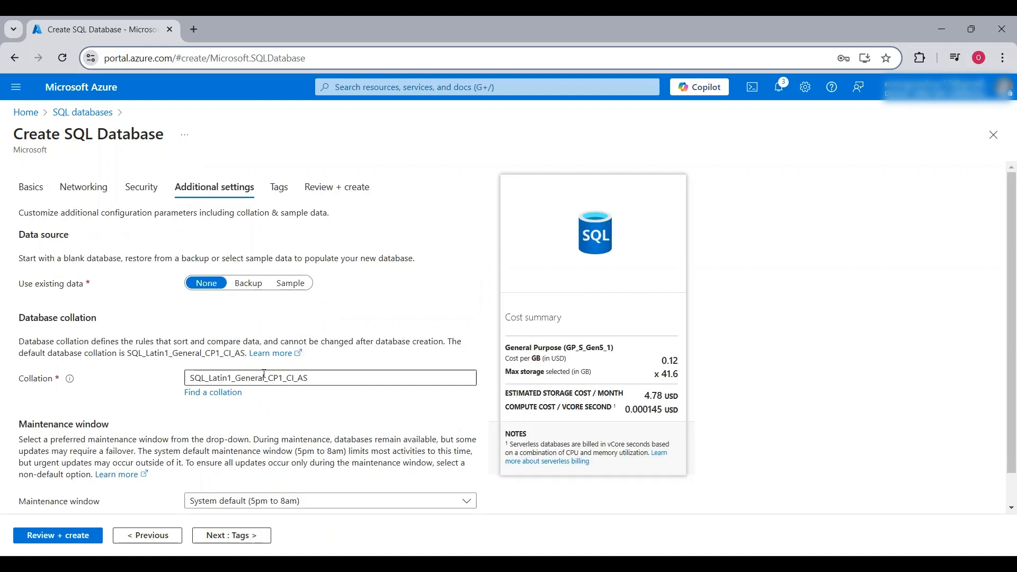
scroll(1010, 215, "down", 1)
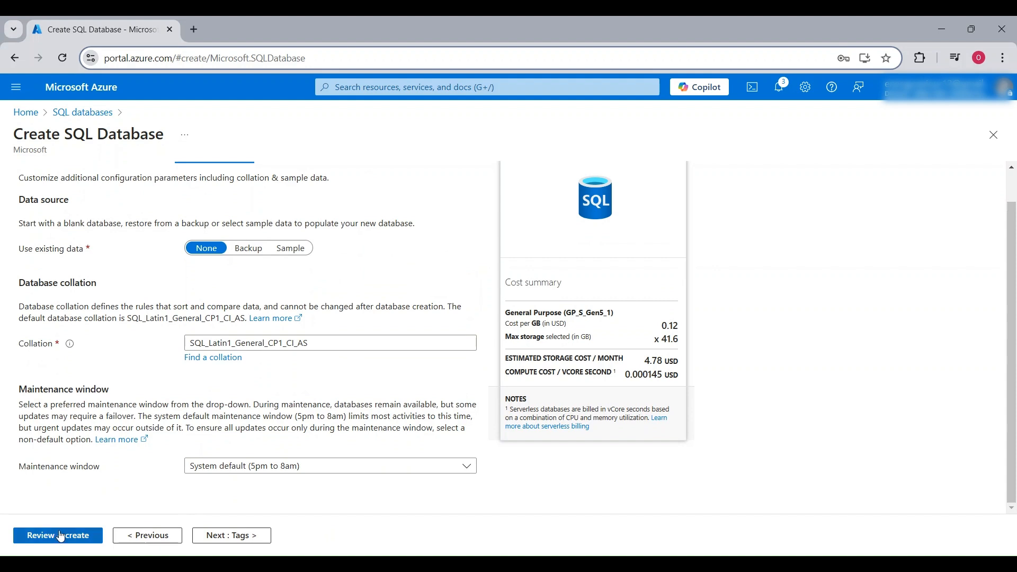
scroll(1011, 318, "up", 1)
scroll(1011, 318, "up", 1)
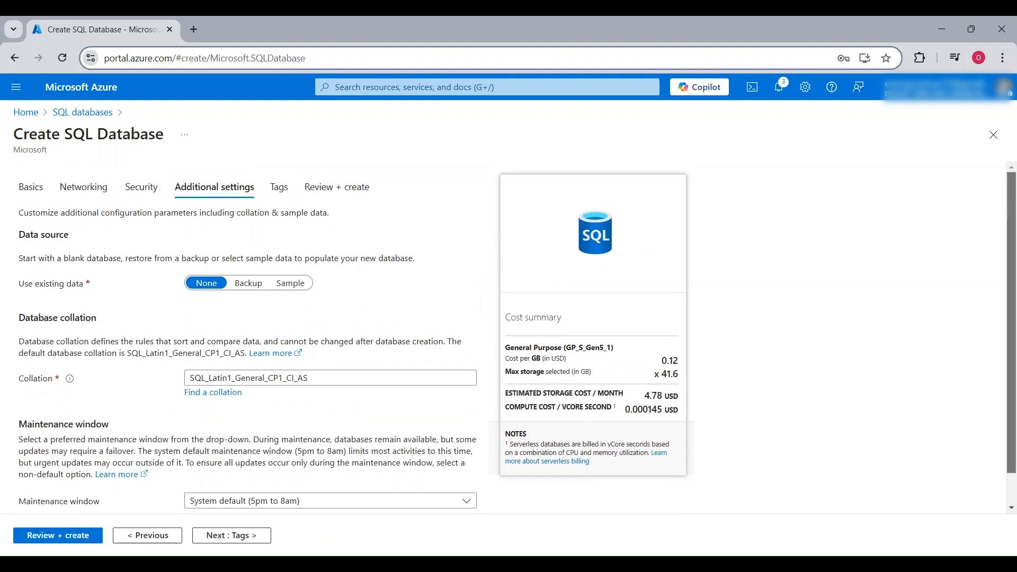
scroll(1013, 307, "down", 1)
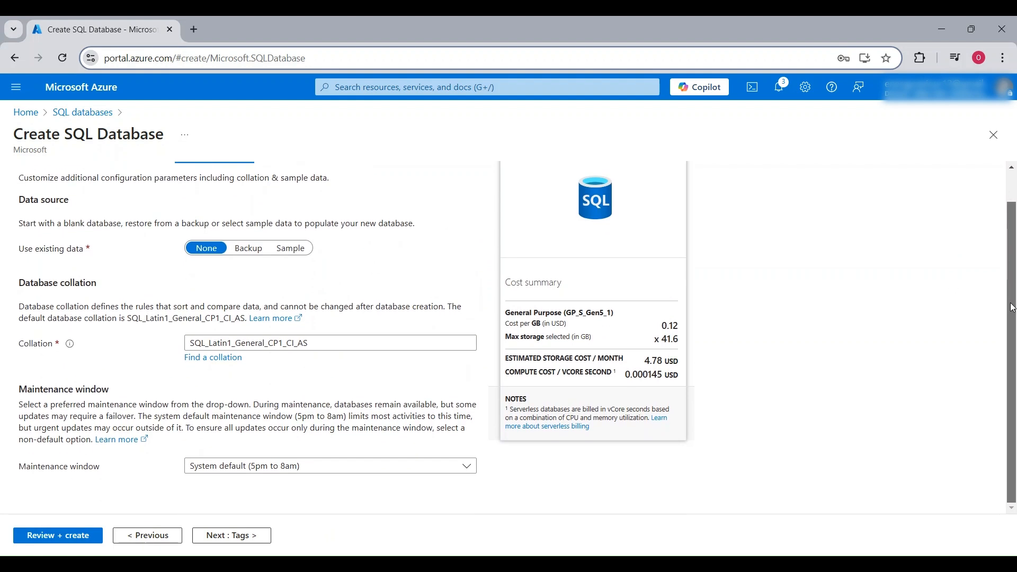
scroll(1013, 307, "up", 1)
scroll(1011, 310, "down", 1)
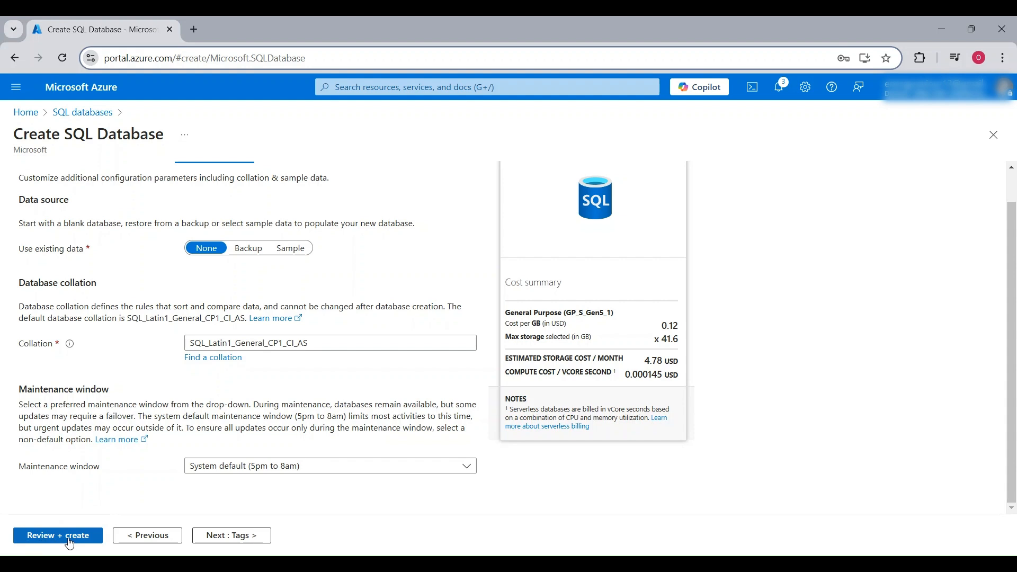
scroll(1010, 318, "up", 1)
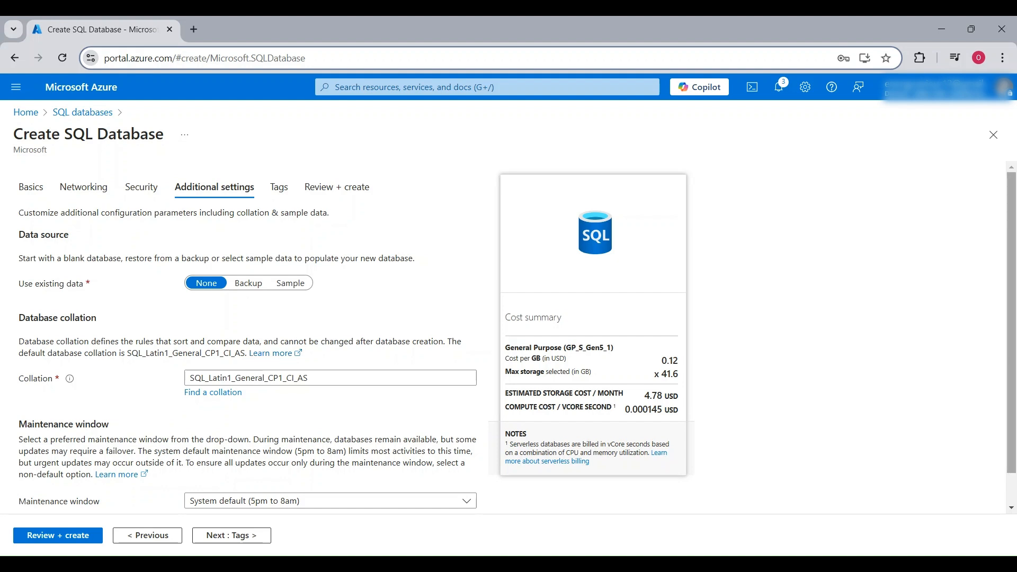
scroll(1011, 354, "down", 1)
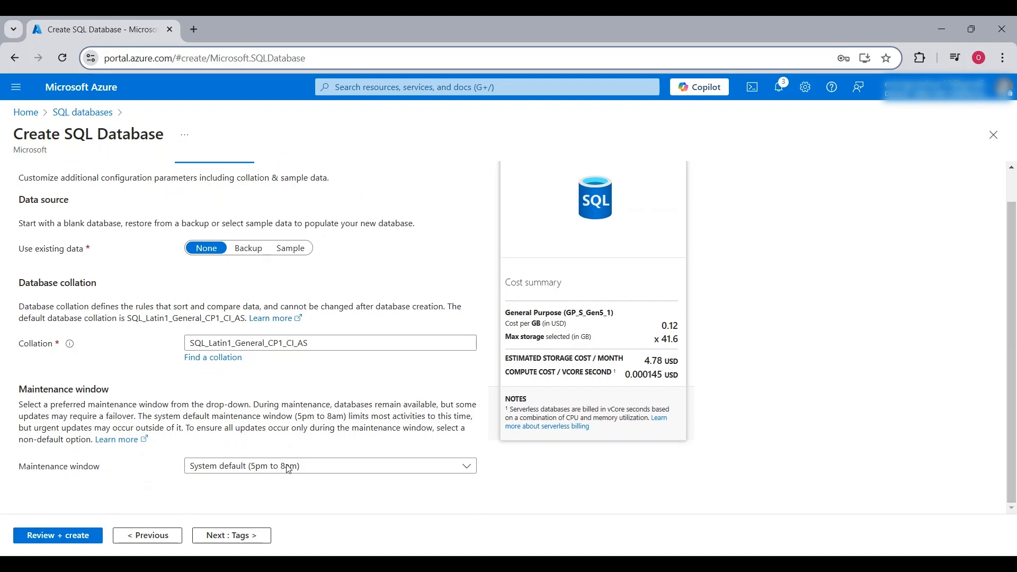
scroll(1009, 217, "up", 1)
scroll(657, 235, "up", 1)
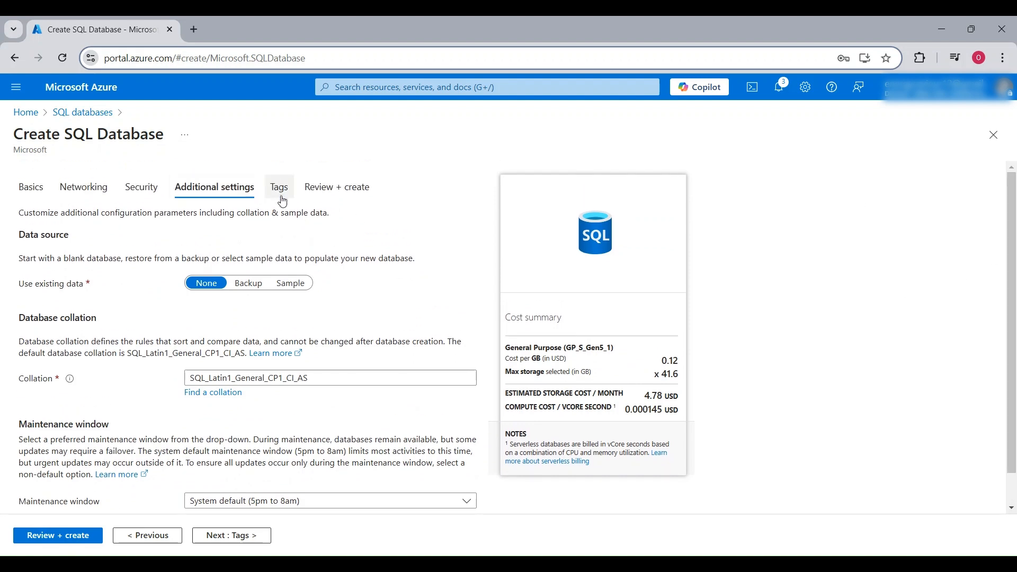
scroll(1012, 212, "down", 1)
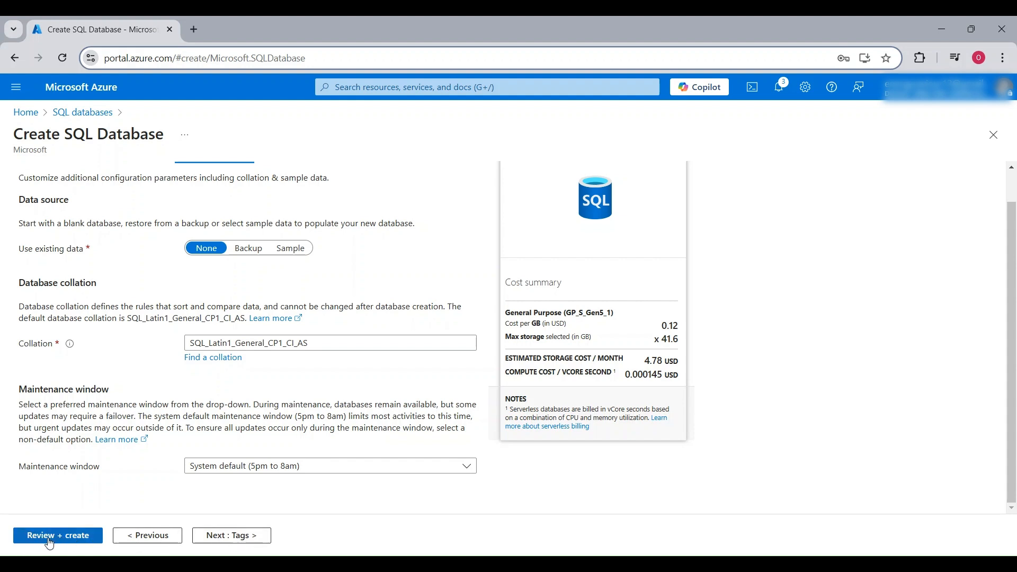
- Open the final review and check the cost, basics, networking and security summary of the new database
left_click(77, 540)
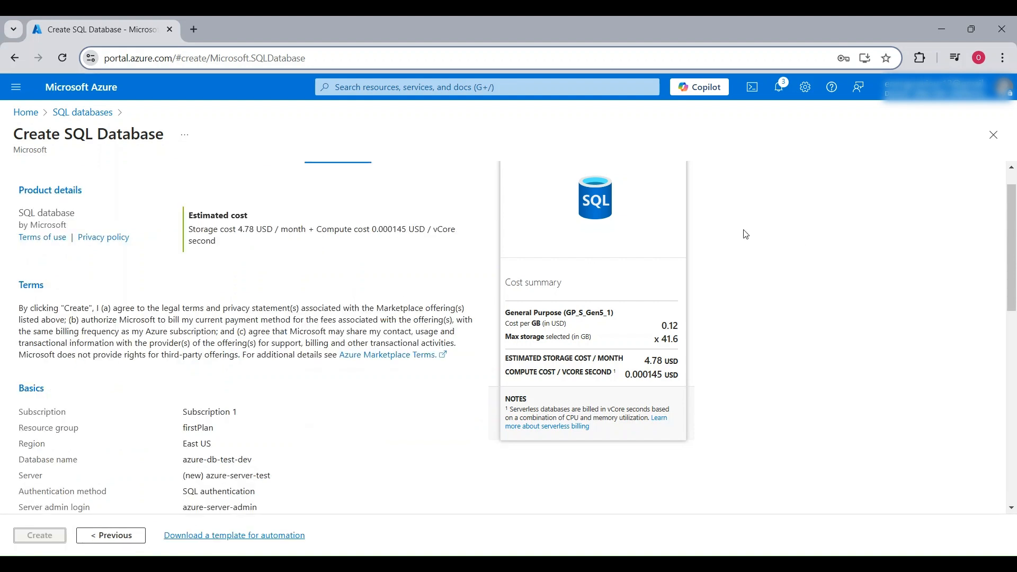
scroll(1012, 244, "up", 1)
scroll(509, 337, "up", 1)
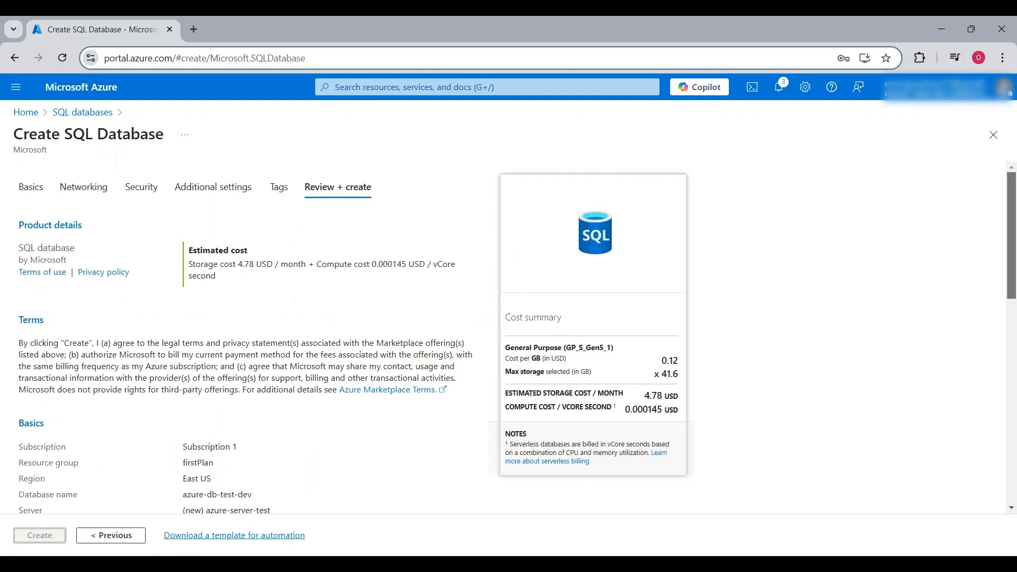
scroll(1013, 204, "down", 1)
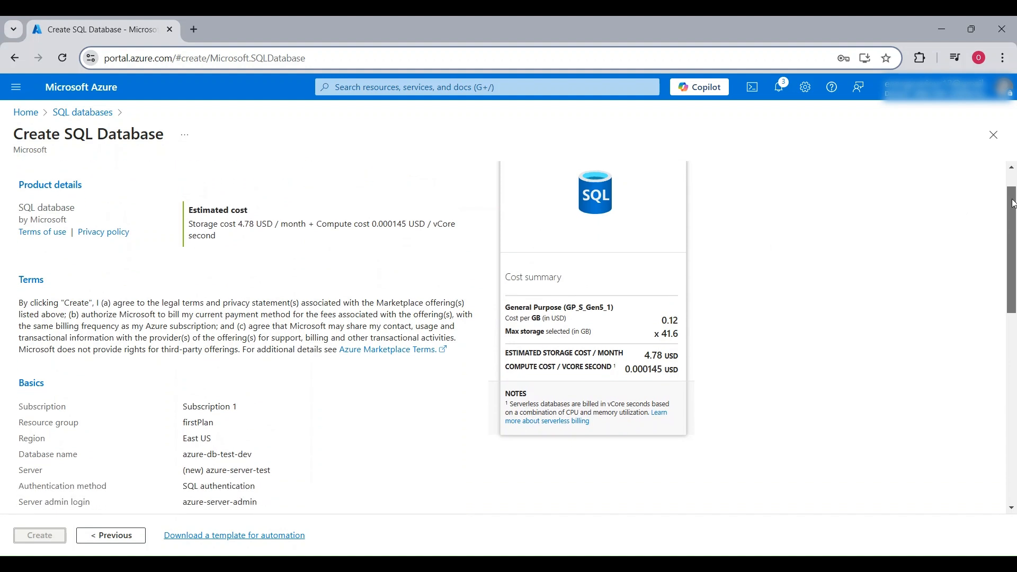
scroll(1013, 204, "down", 3)
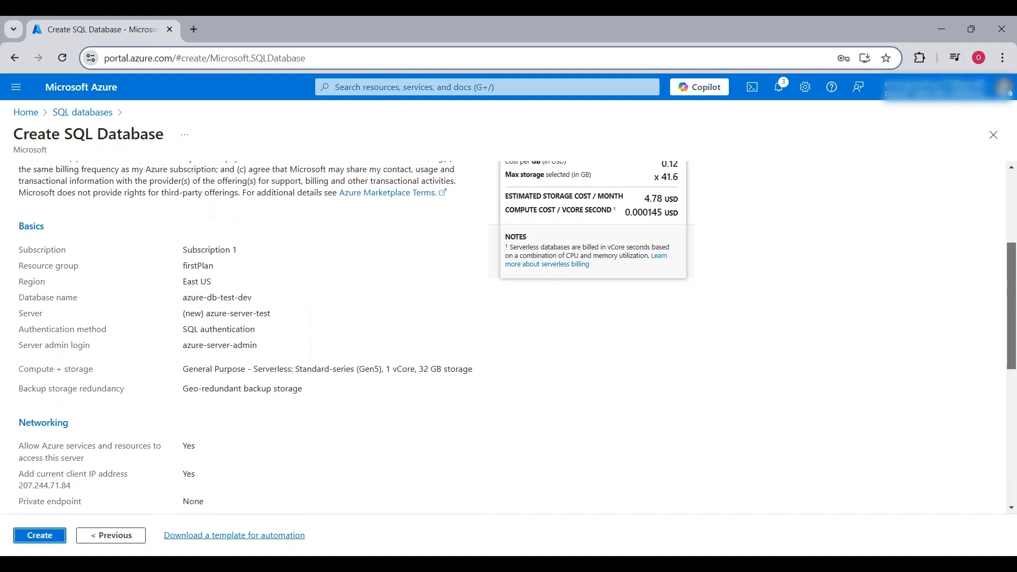
scroll(508, 337, "down", 2)
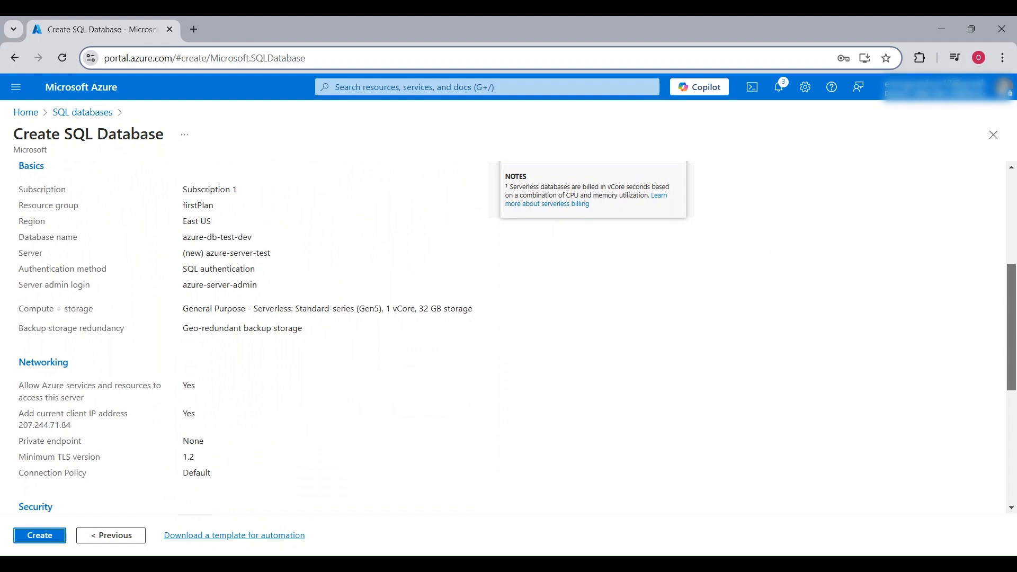
scroll(509, 337, "down", 1)
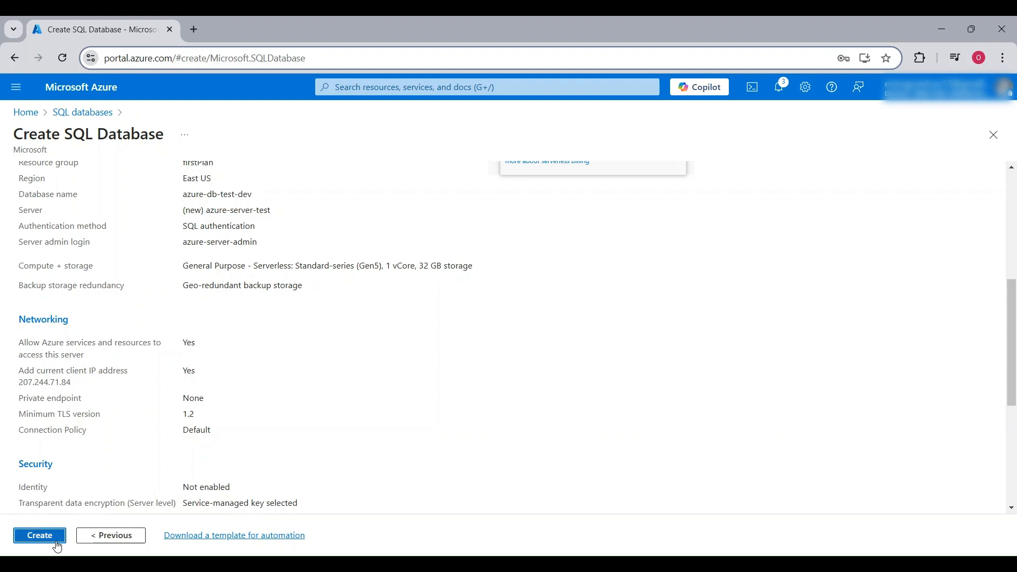
- Create the SQL database with the reviewed configuration
left_click(38, 537)
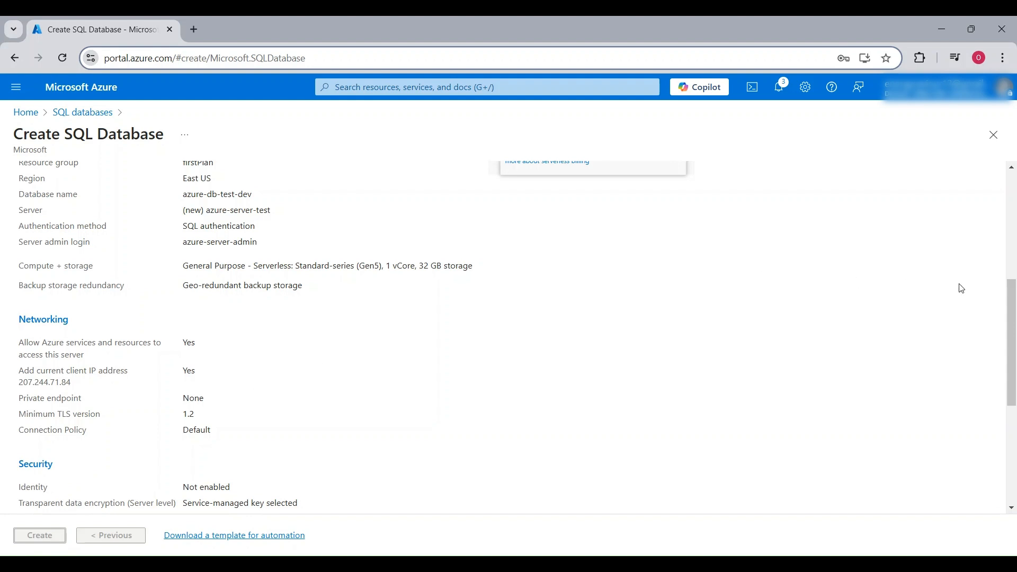
scroll(1010, 305, "up", 6)
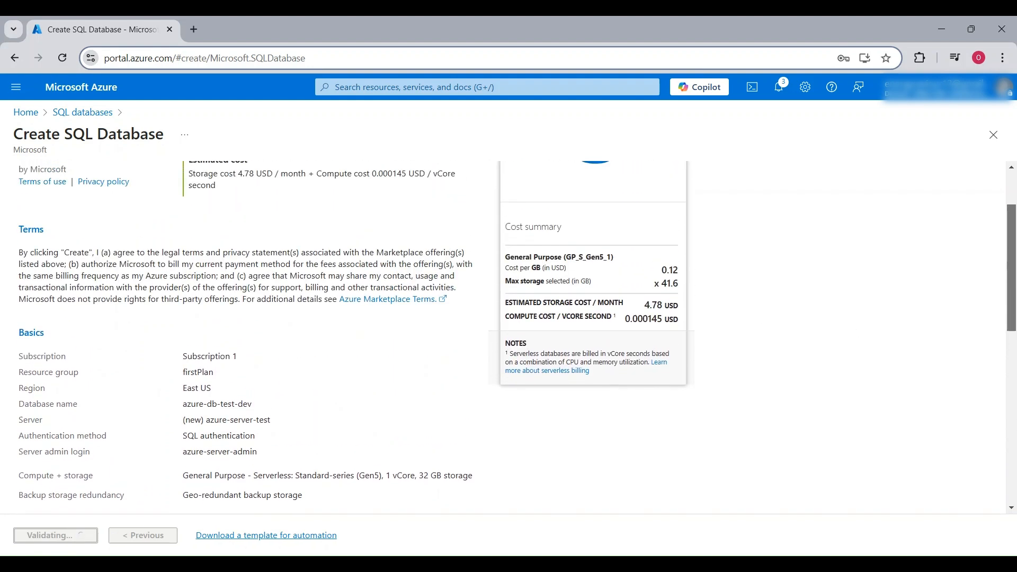
left_click_drag(1005, 257, 1002, 368)
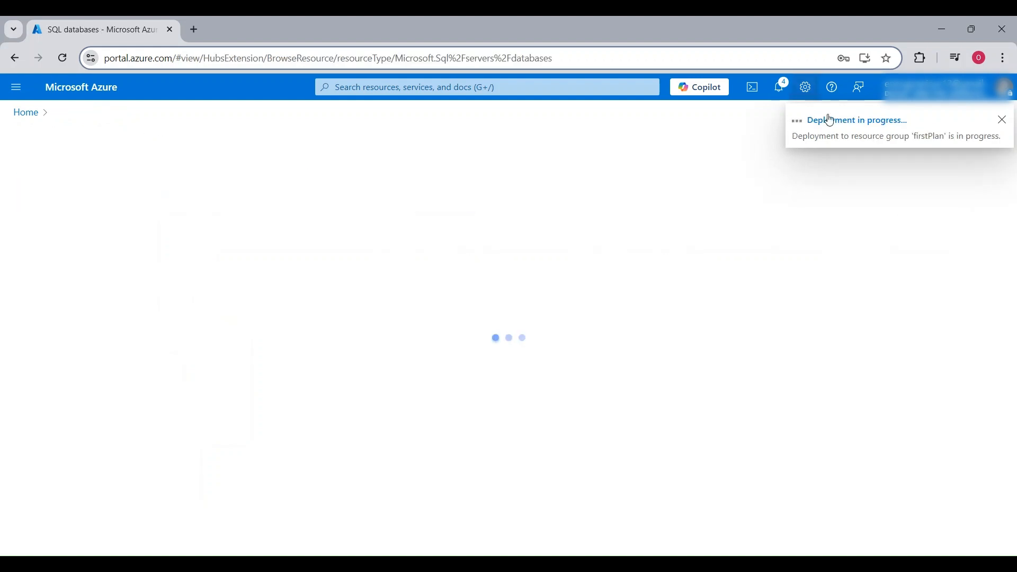
- Follow the deployment's progress on its overview page, and once it completes, go to the deployed database
left_click(830, 121)
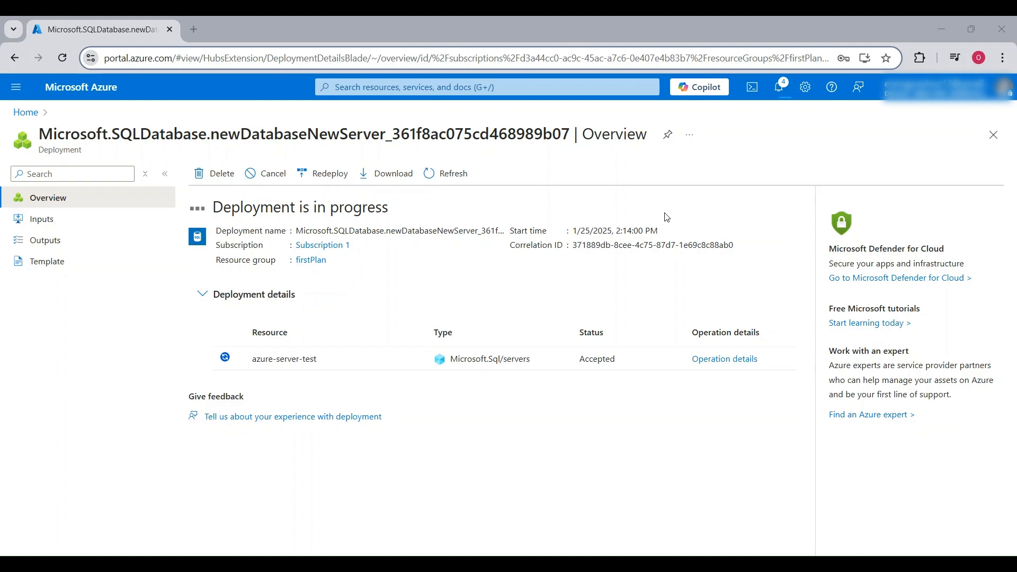
key("ctrl+/")
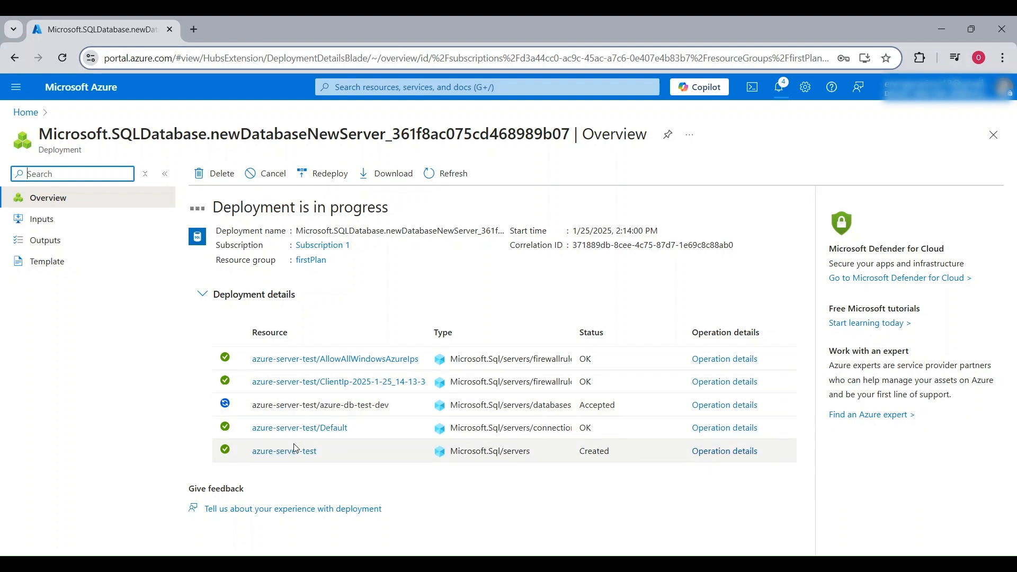
mouse_move(295, 445)
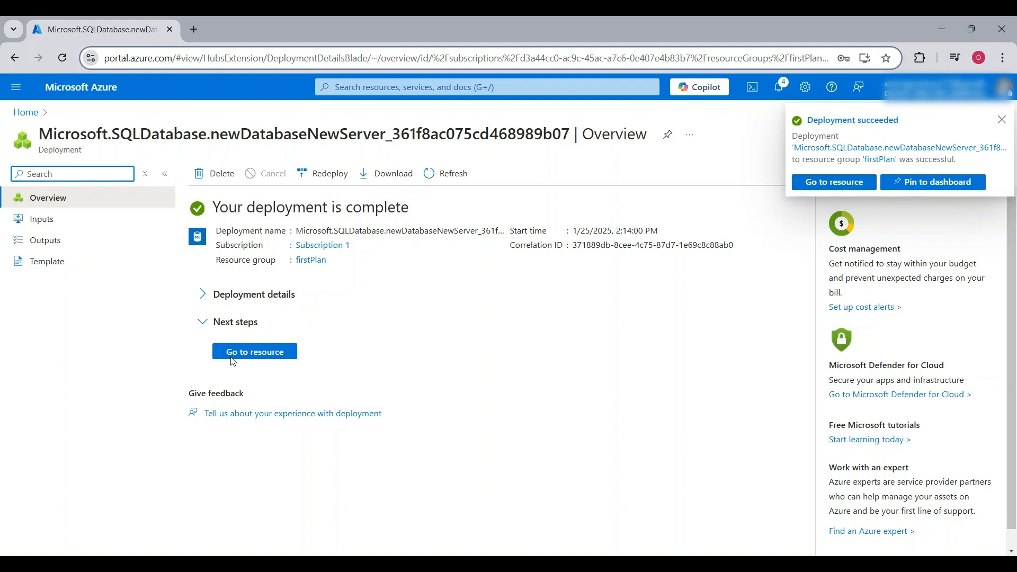
left_click(259, 359)
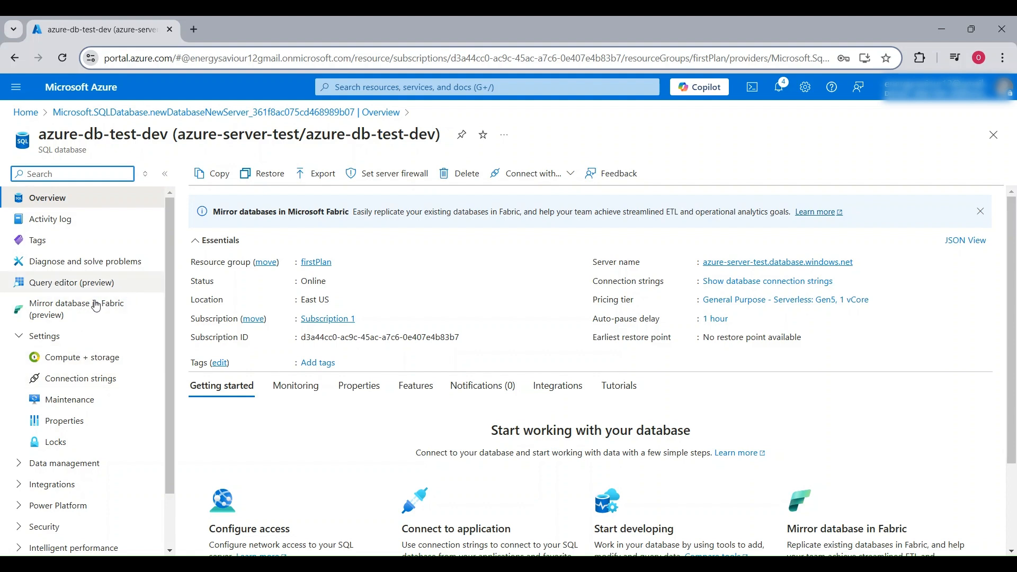
- View the database's connection strings, and sign in to the query editor with SQL server authentication
left_click(84, 379)
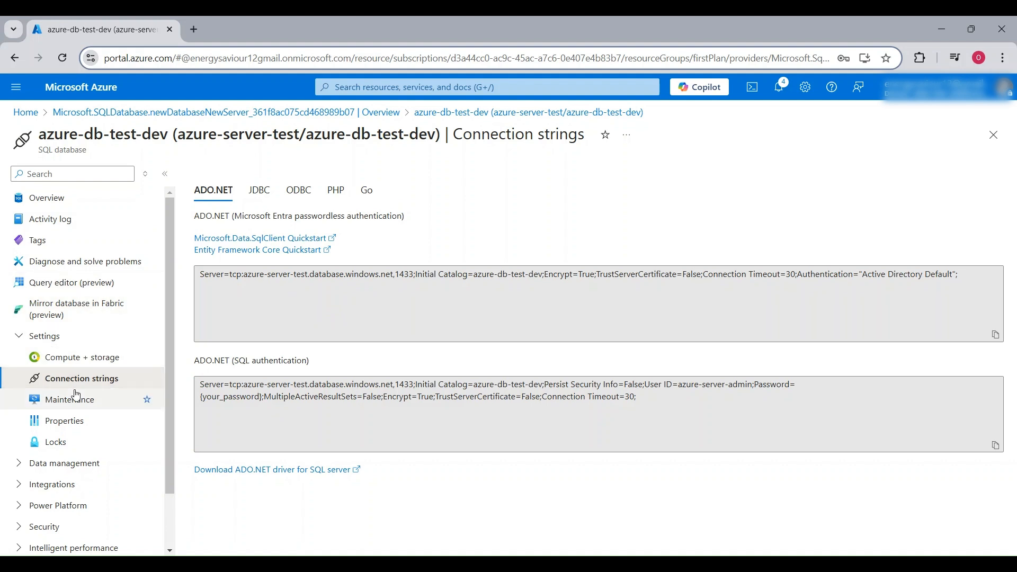
left_click(81, 292)
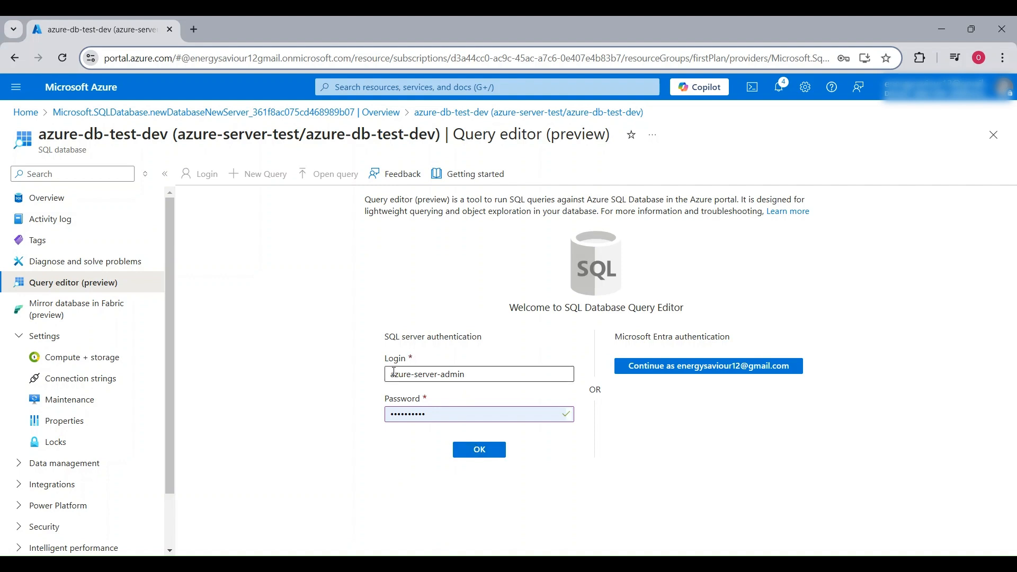
left_click(488, 451)
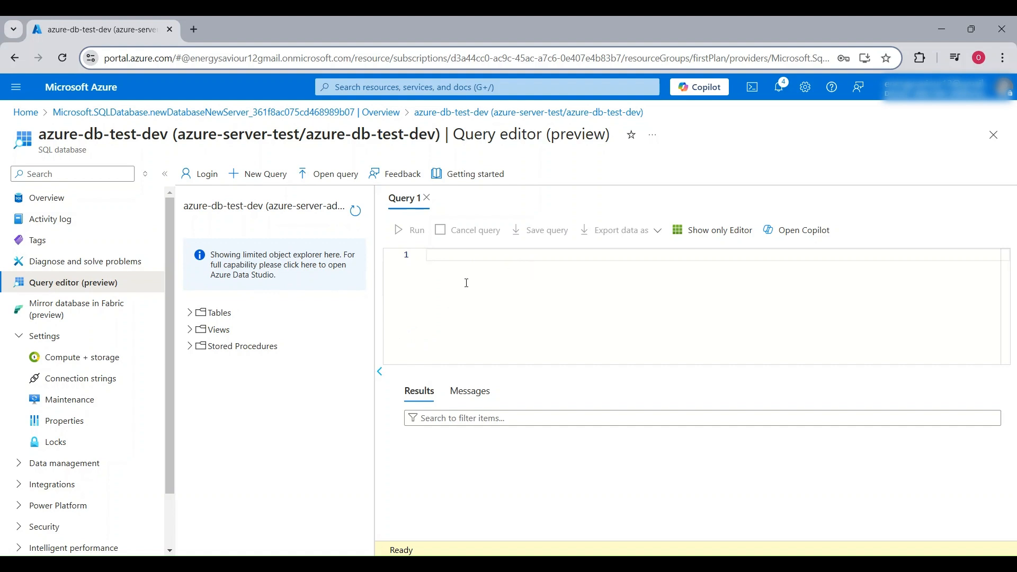
- Return to the database overview, discarding the unsaved query, and copy the server name
left_click(18, 339)
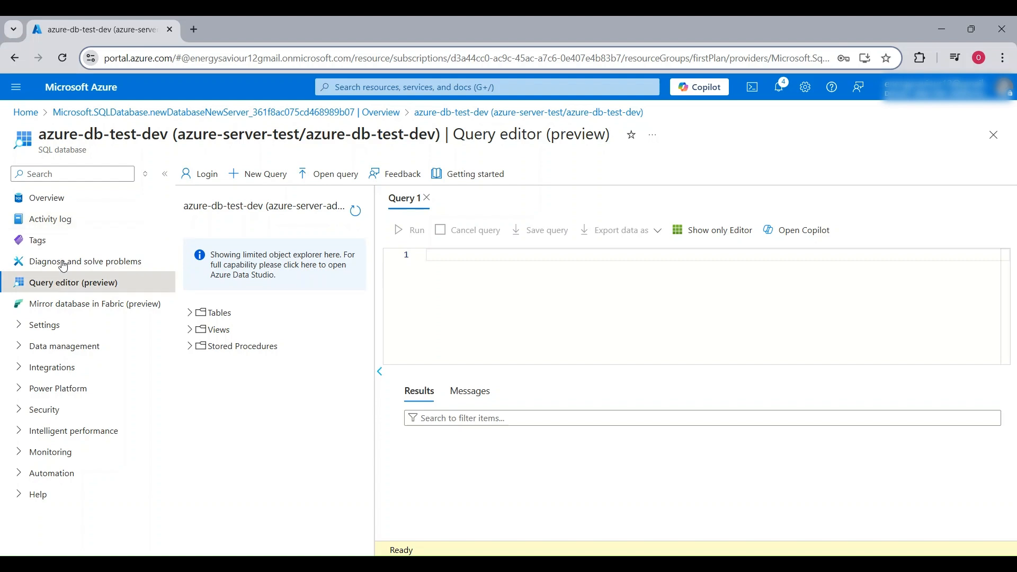
left_click(68, 202)
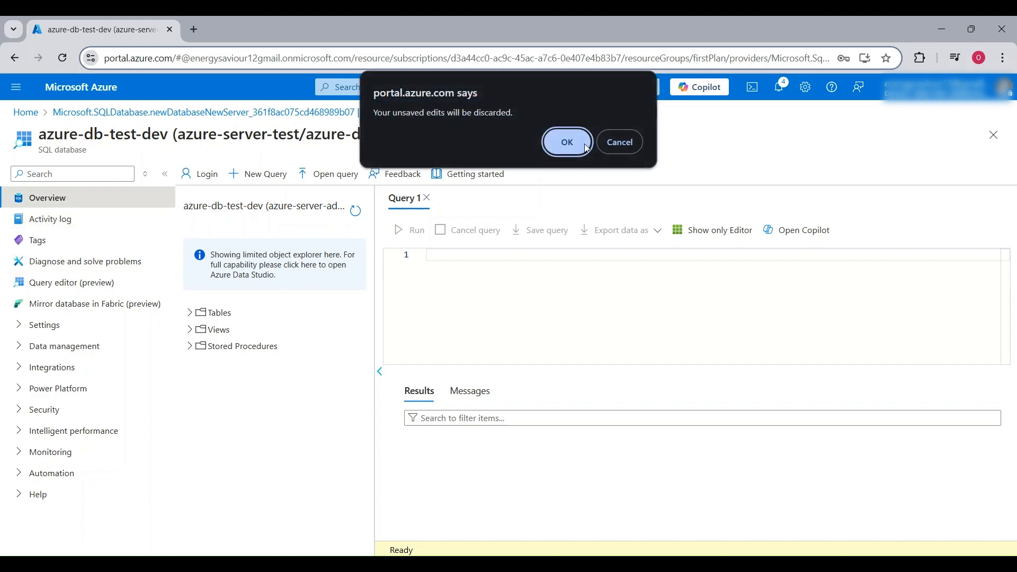
left_click(564, 143)
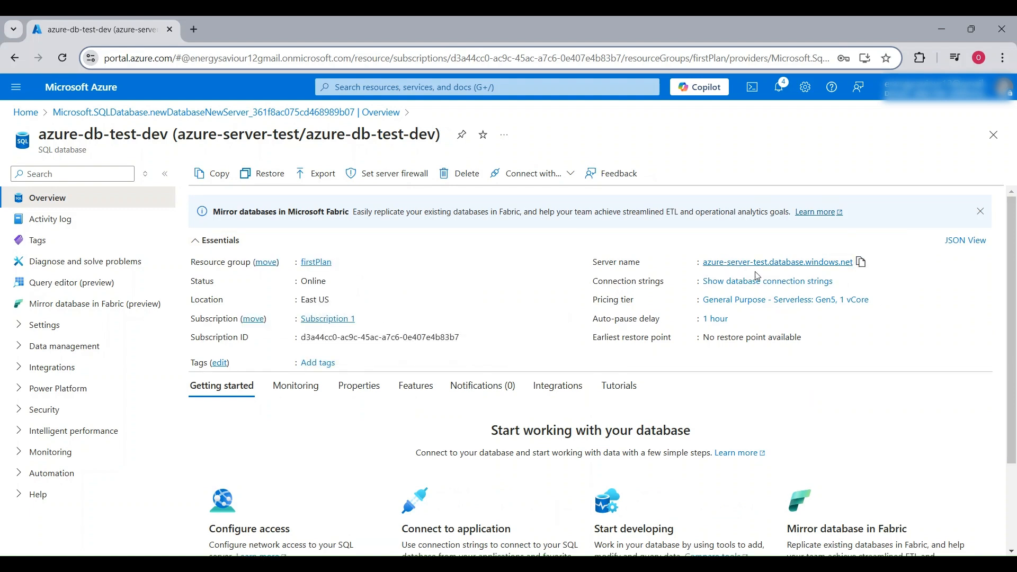
left_click(861, 263)
- Select the user ID in the ADO.NET SQL authentication connection string, and switch to the other application window
left_click(750, 286)
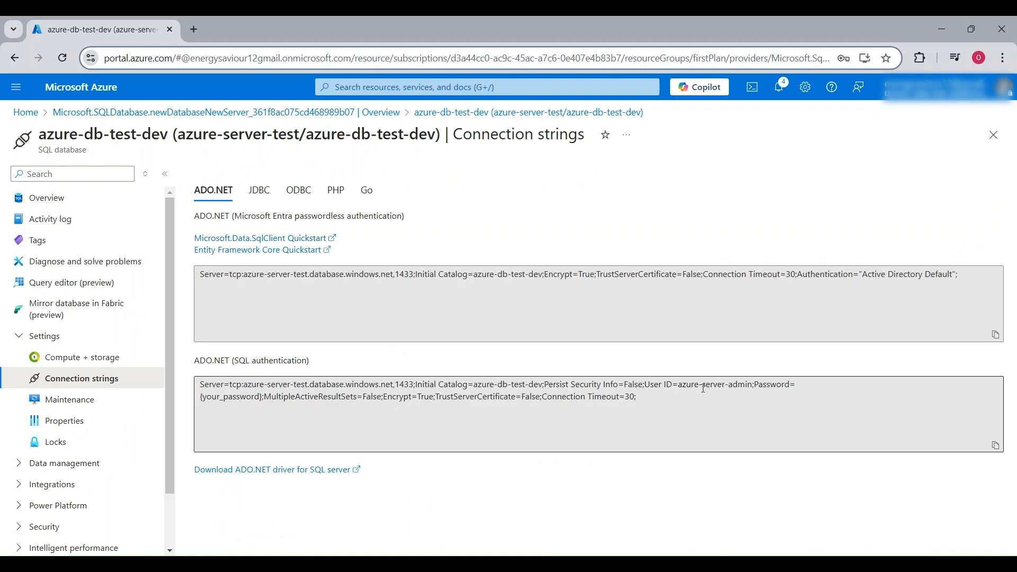
left_click(678, 389)
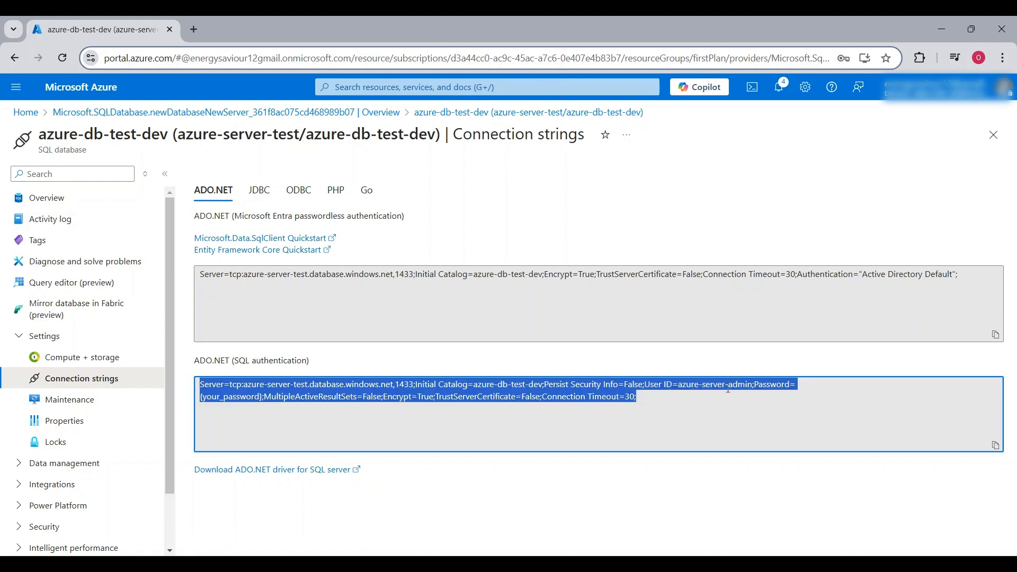
left_click(717, 391)
left_click_drag(678, 388, 753, 388)
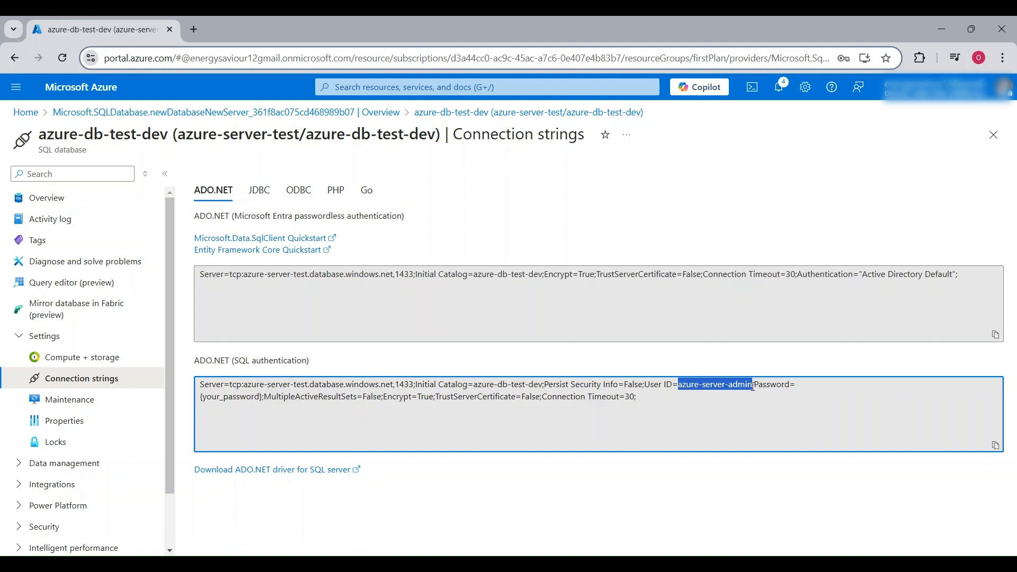
key("alt+Tab")
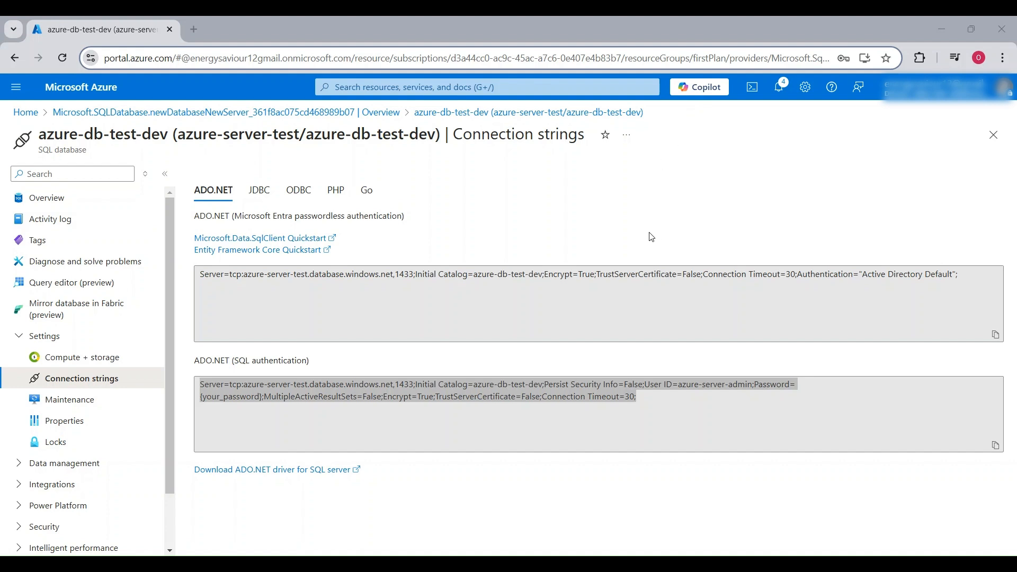
- Switch back to the Azure portal and open the server firewall settings from the database overview
key("alt+Tab")
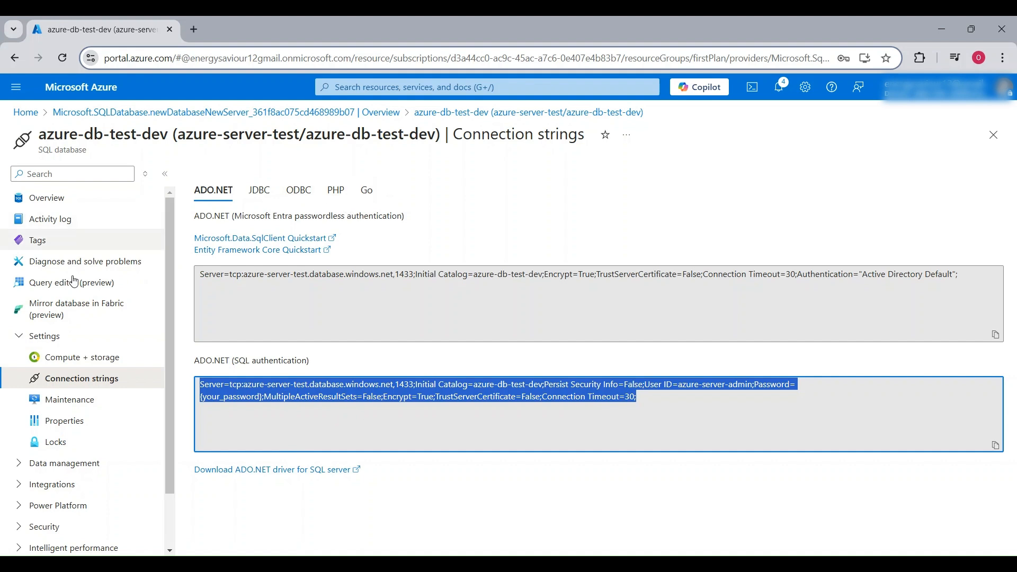
left_click(67, 200)
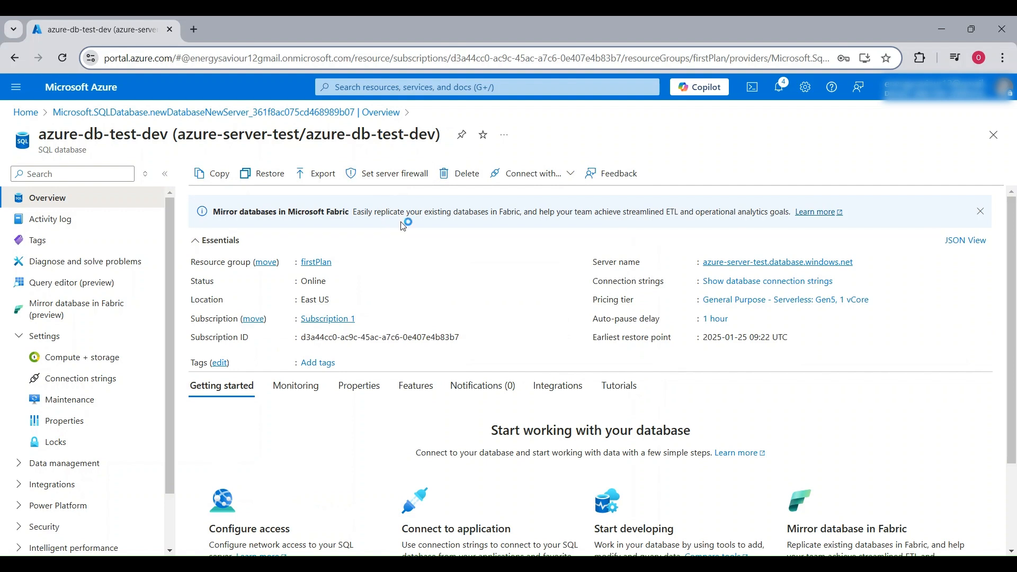
left_click(391, 175)
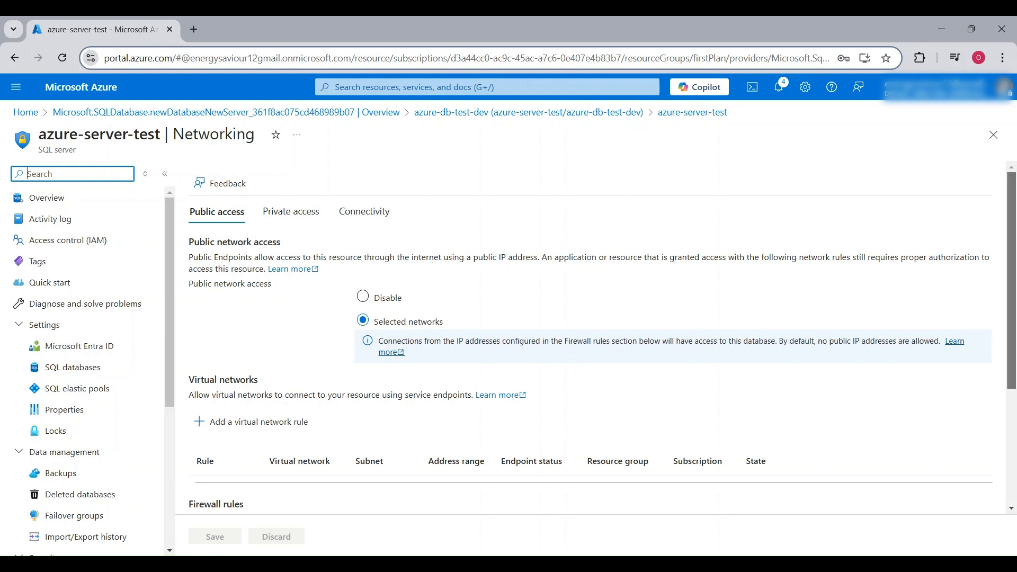
- Add a firewall rule for the client IPv4 address and delete the surplus duplicate rule
scroll(1006, 320, "down", 4)
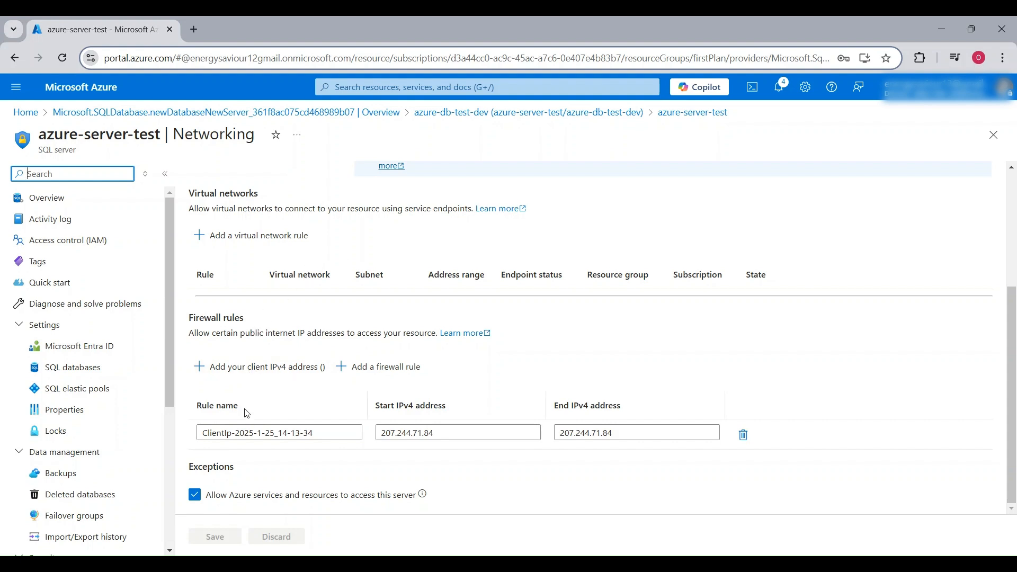
double_click(252, 376)
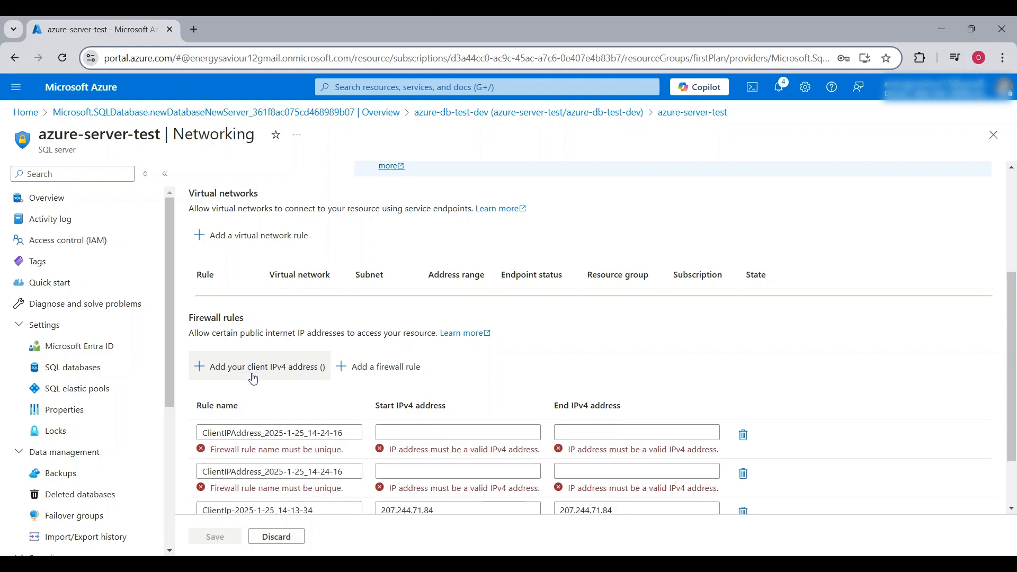
scroll(929, 368, "down", 2)
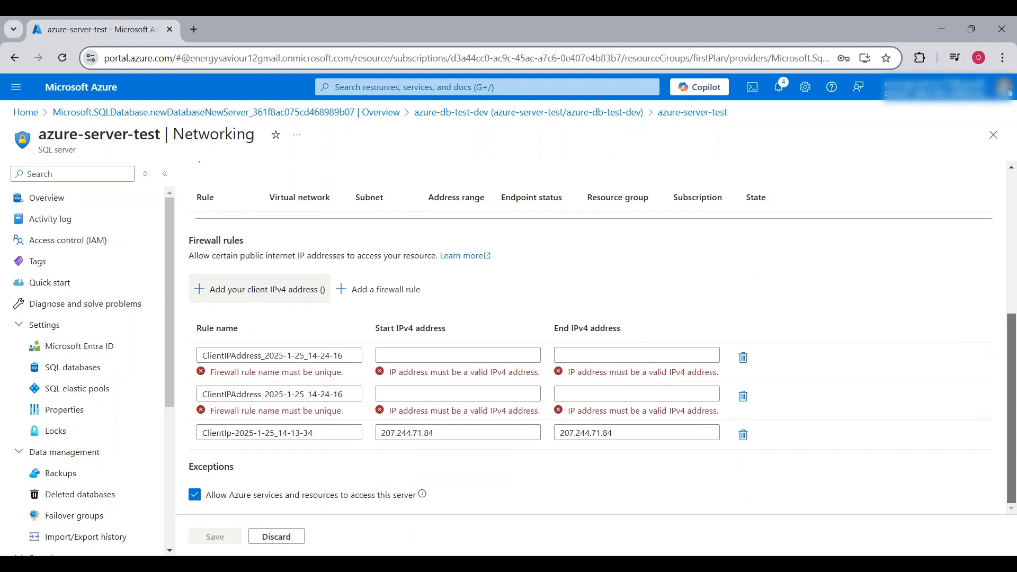
left_click(745, 395)
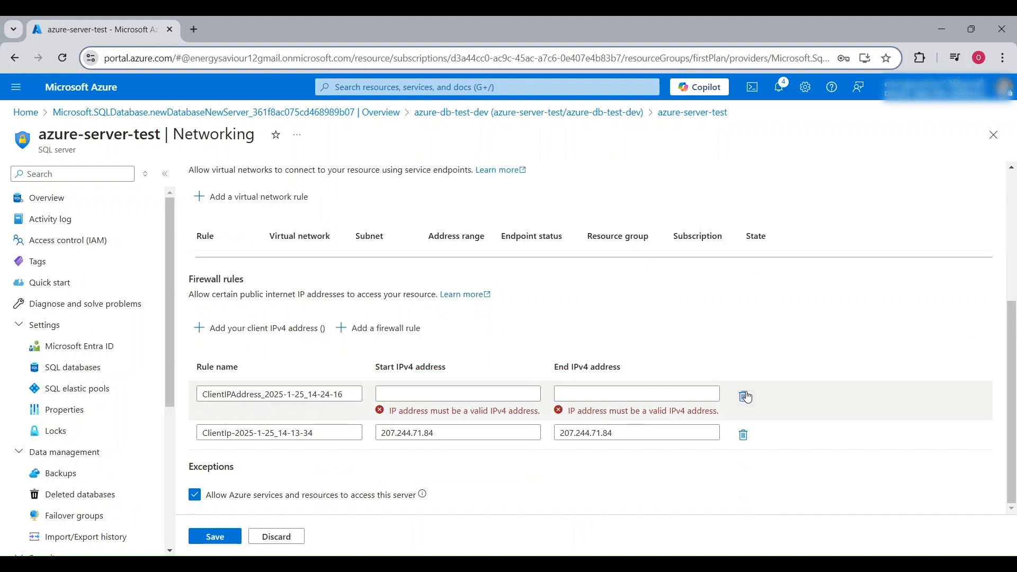
- Set the new client firewall rule's start IPv4 address to 39.34.34.172
left_click(425, 389)
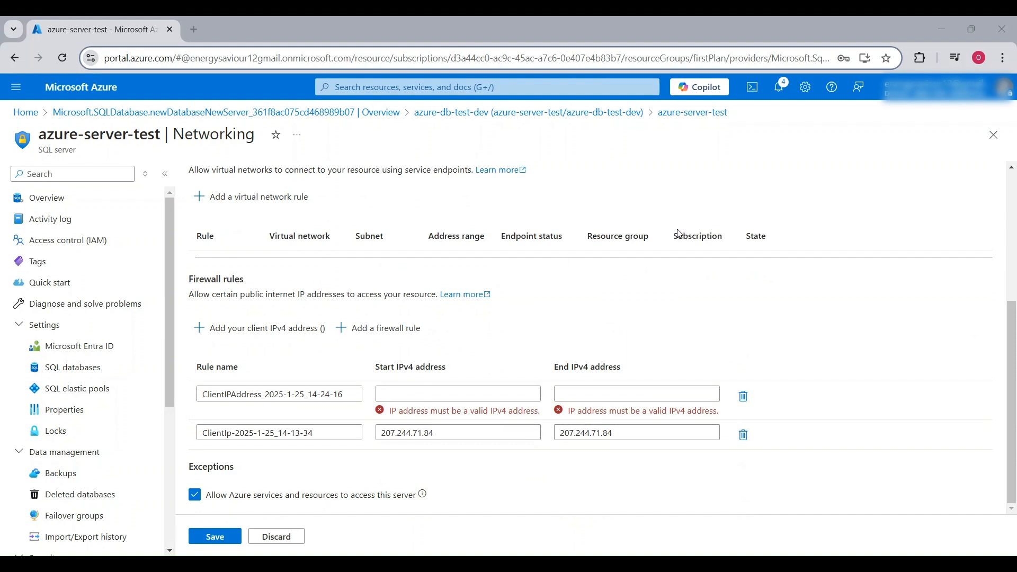
left_click(468, 392)
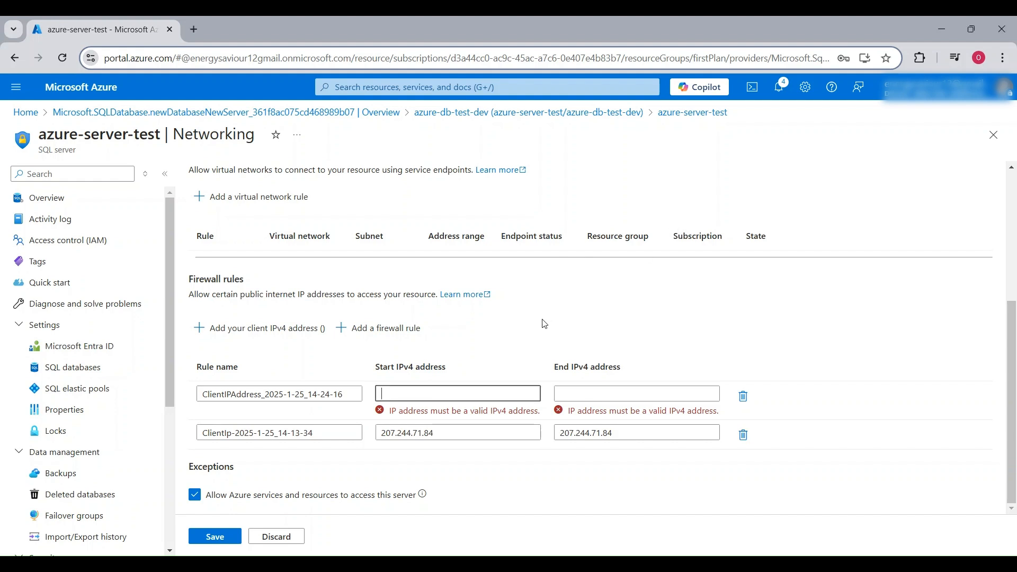
type("39.3")
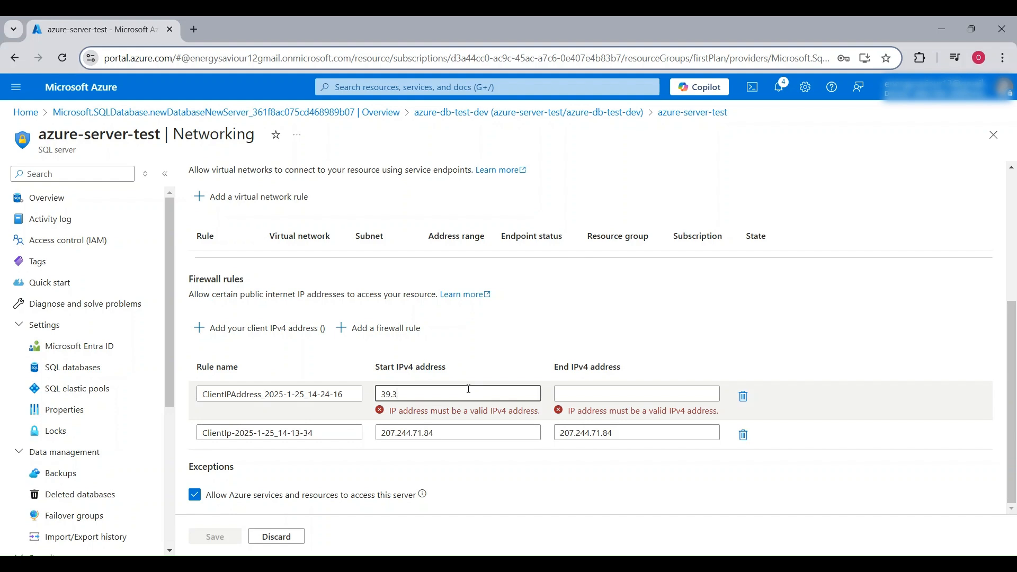
key("alt+Tab")
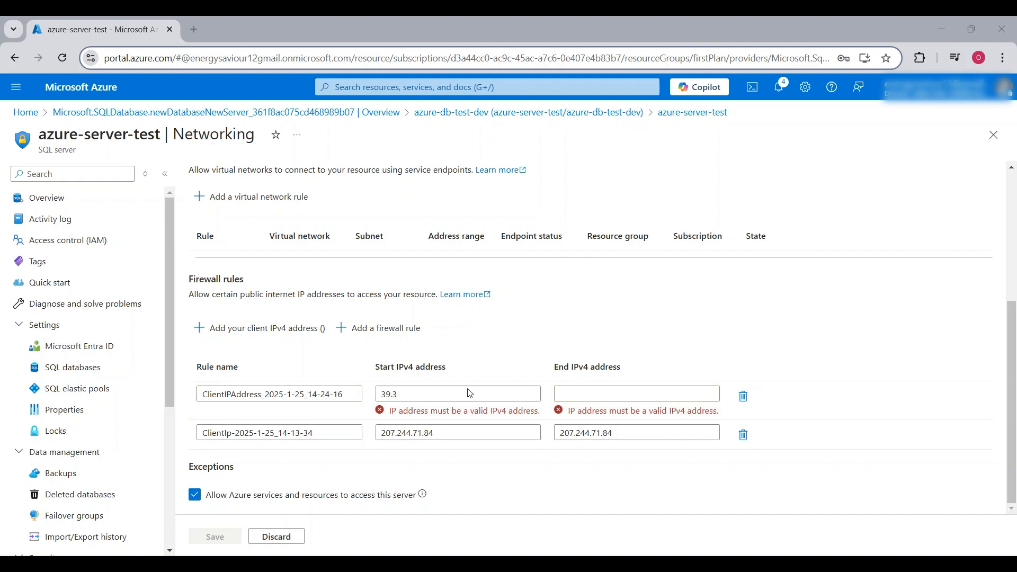
left_click(469, 390)
key("alt+Tab")
left_click(469, 391)
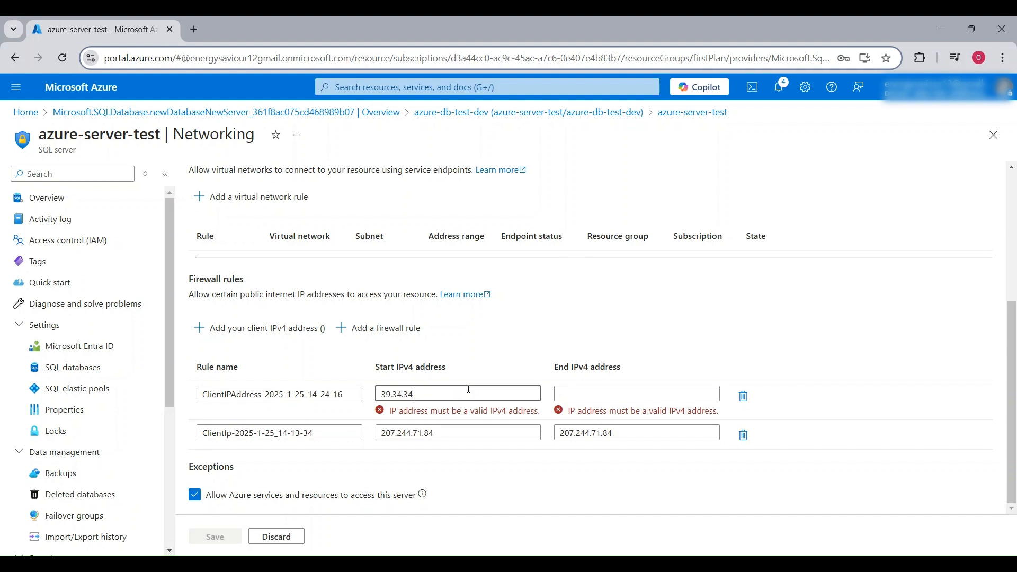
key("alt+Tab")
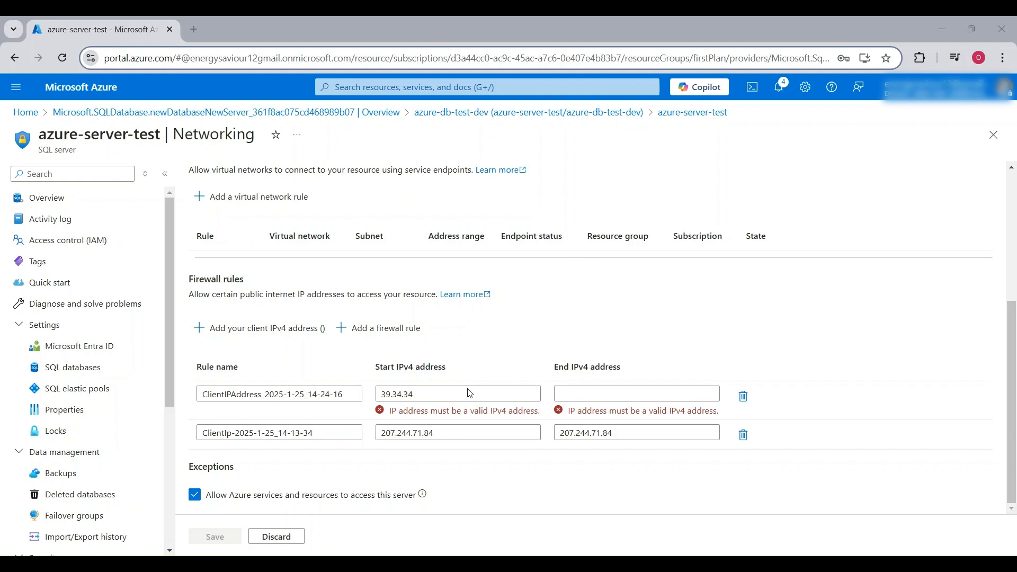
left_click(469, 390)
type(".172")
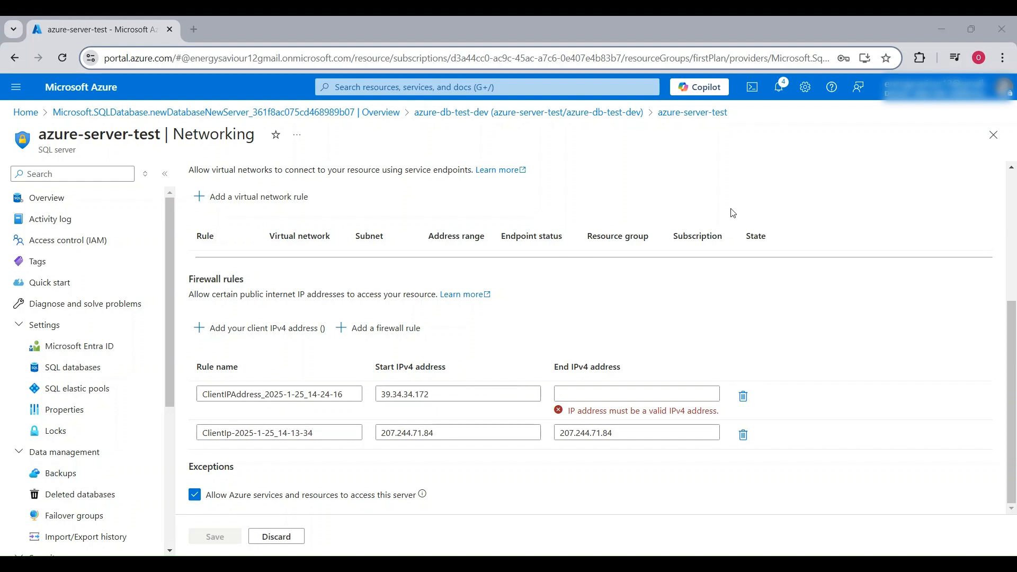
- Copy the start address 39.34.34.172 into the new rule's end IPv4 address and save the firewall rules
double_click(441, 396)
key("ctrl+c")
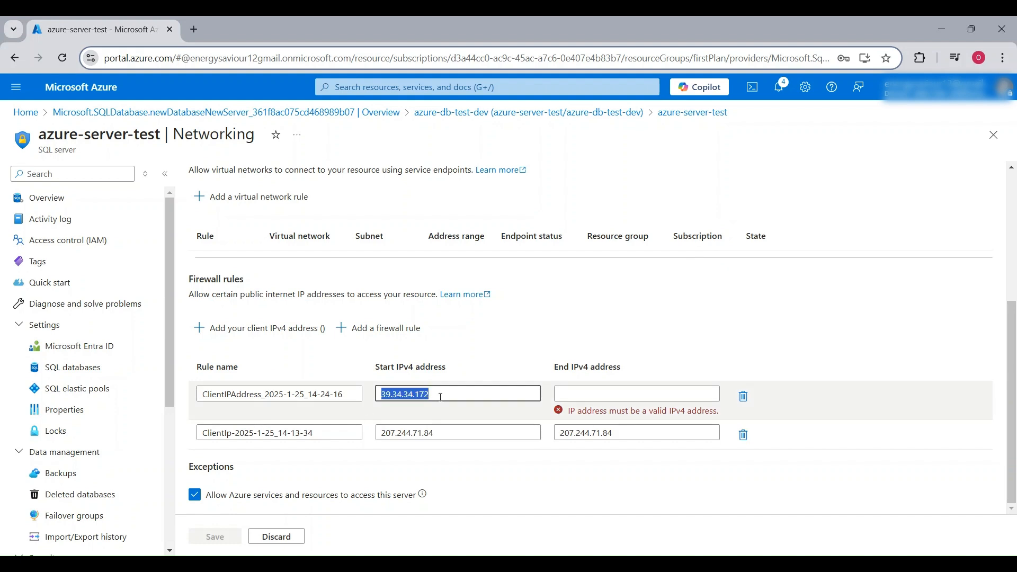
left_click(619, 397)
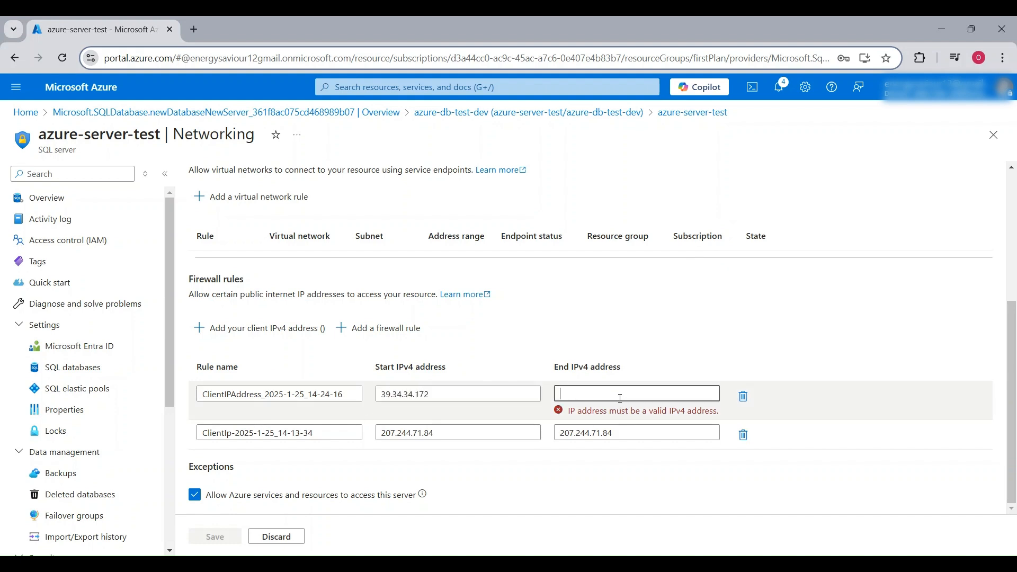
key("ctrl+v")
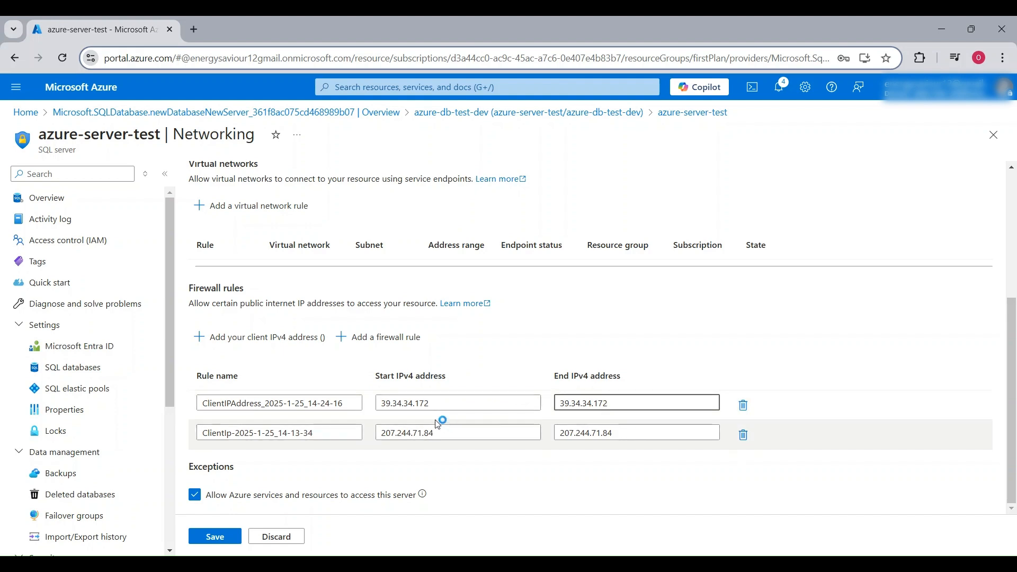
left_click(443, 403)
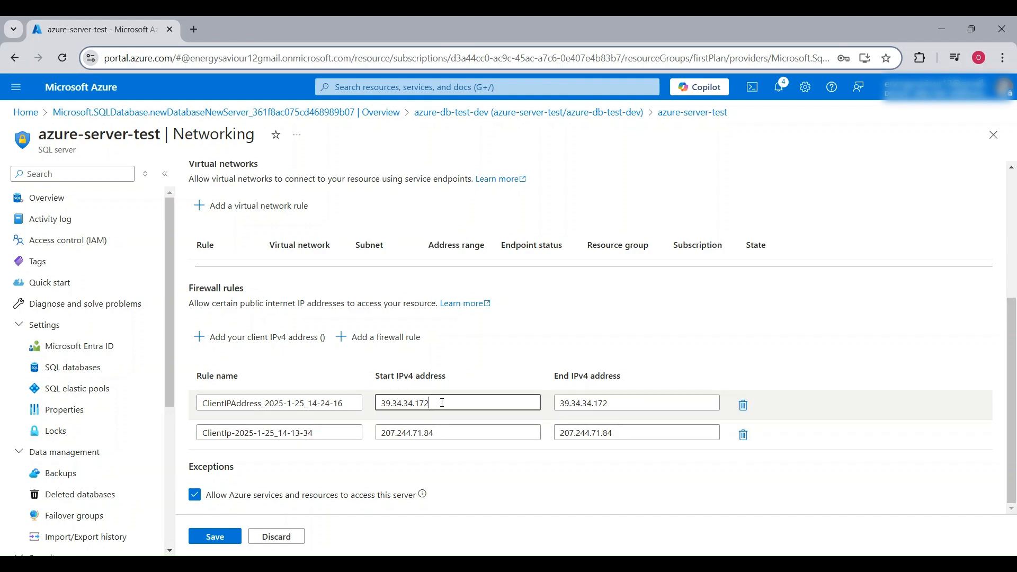
left_click(599, 403)
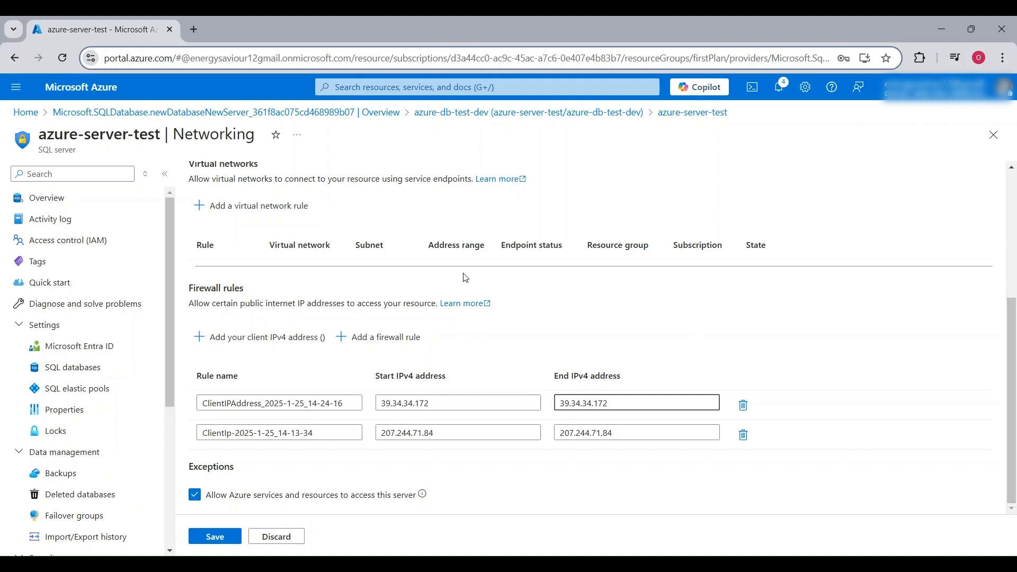
left_click(228, 538)
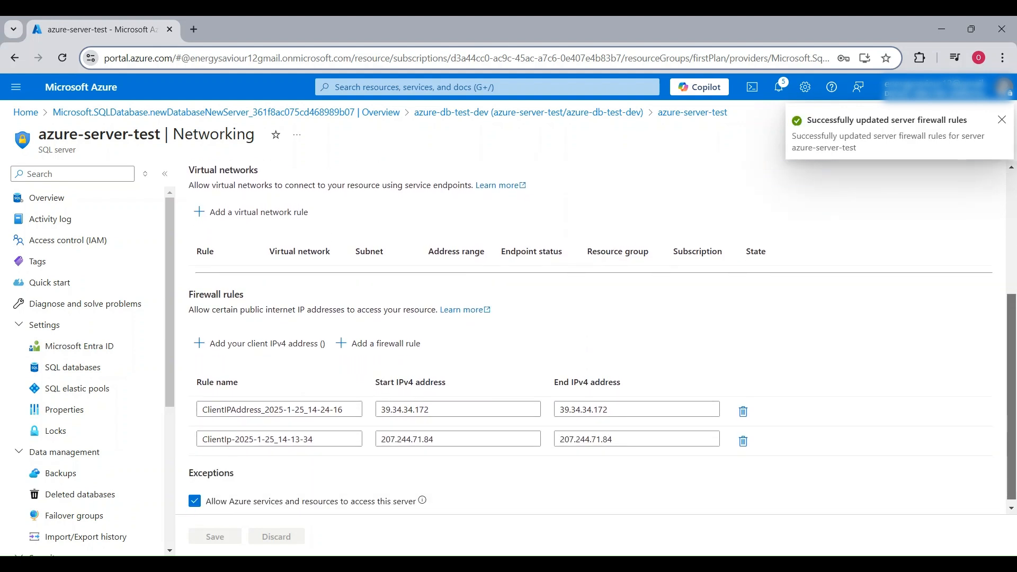
- Open azure-db-test-dev from the server's SQL databases, and sign in to its query editor with SQL server authentication
left_click_drag(1012, 396, 1012, 354)
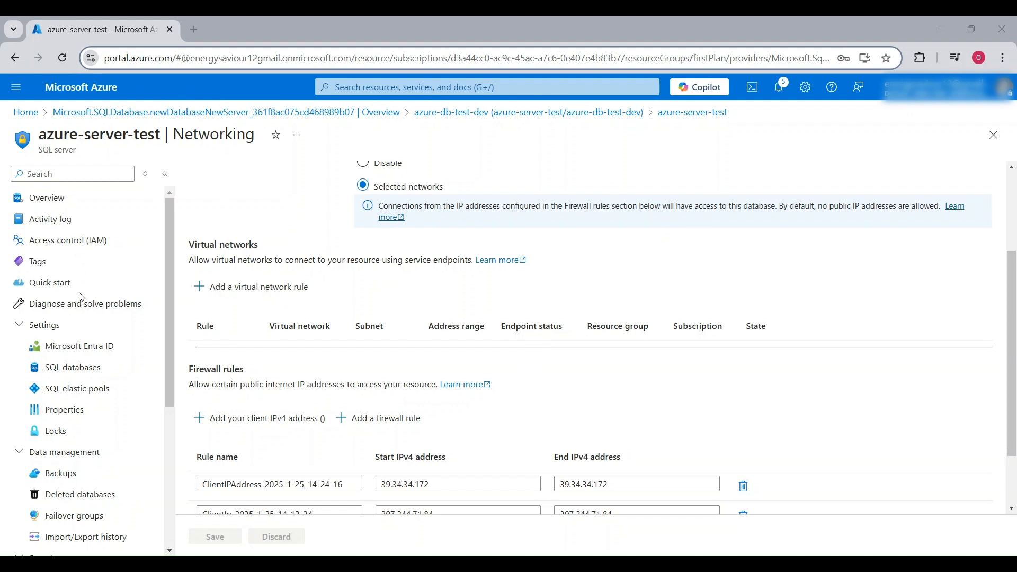
left_click(91, 242)
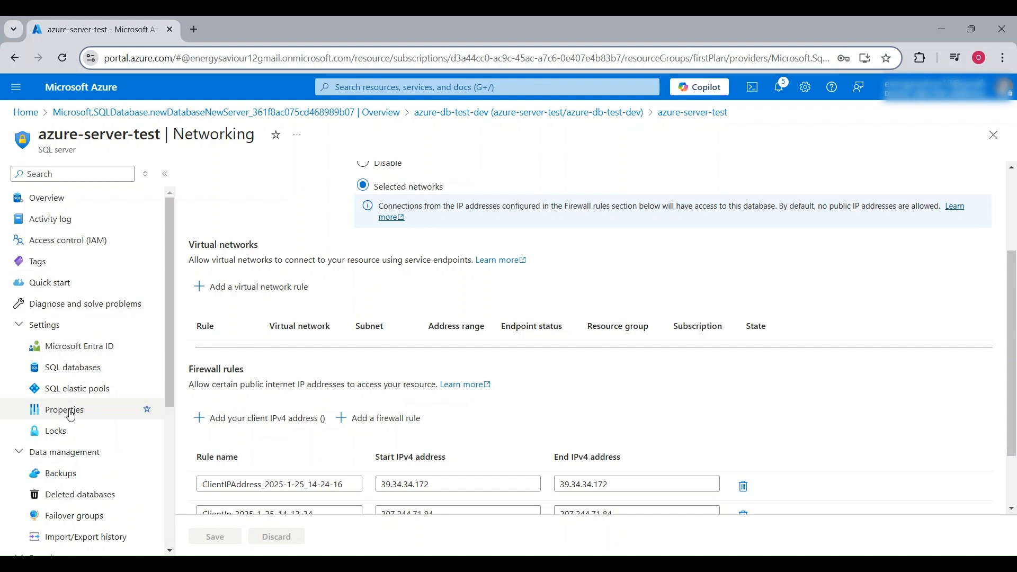
left_click(94, 368)
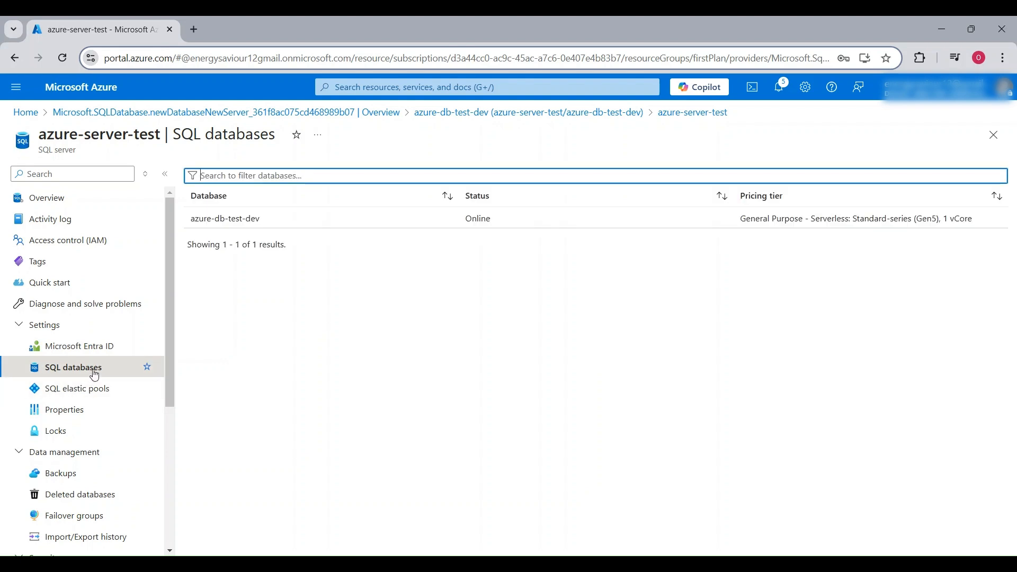
left_click(220, 220)
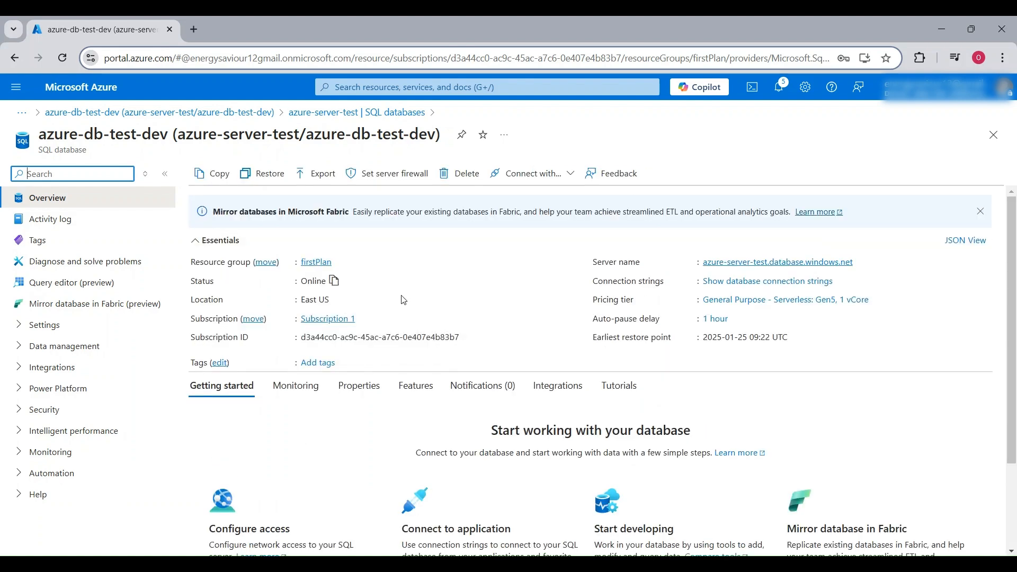
left_click(72, 282)
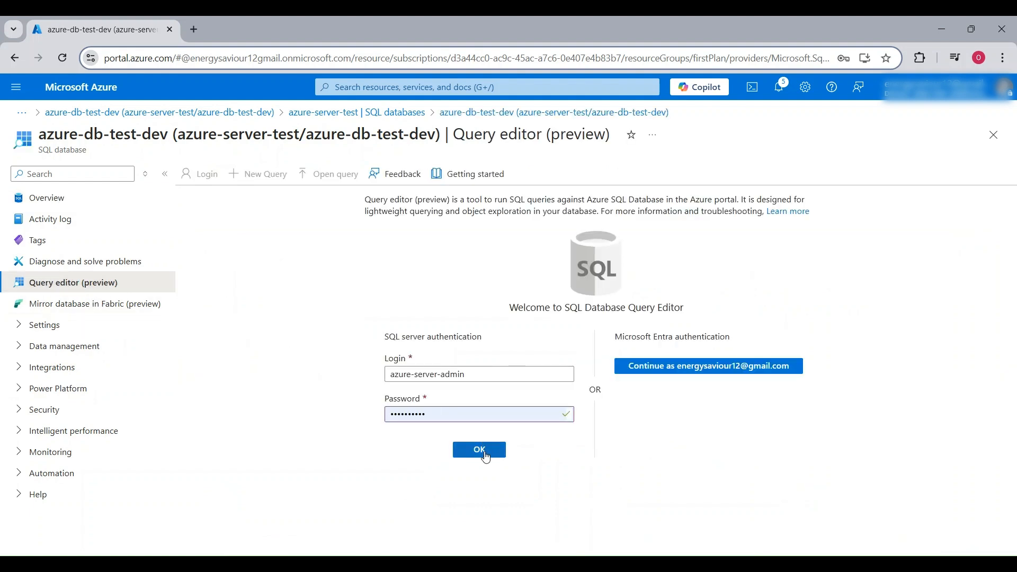
left_click(486, 457)
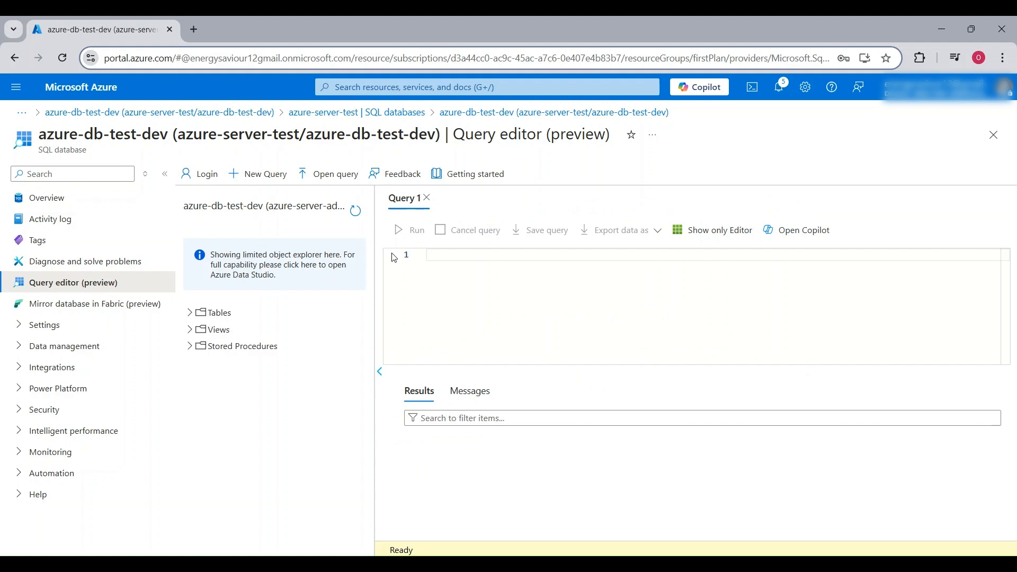
- Expand the database's tables, and run the query "select * from [dbo].[Employee]", selecting its result message
left_click(189, 314)
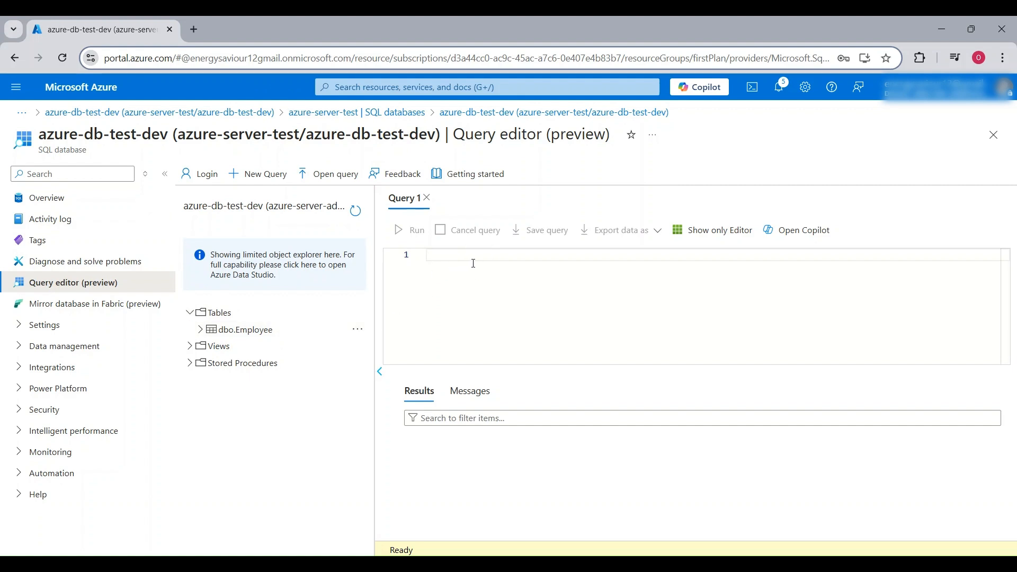
type("select * from em")
key("Return")
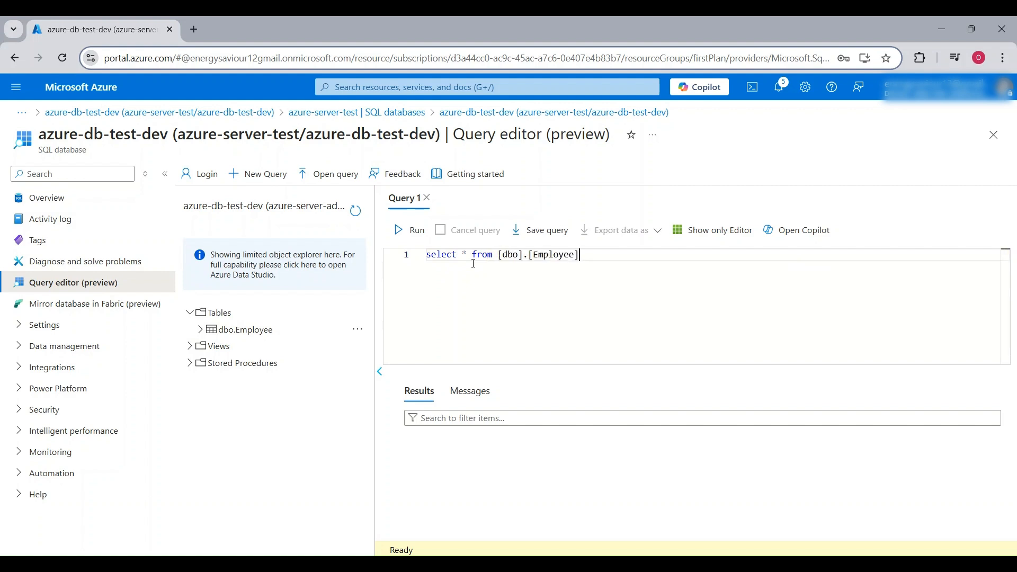
left_click(418, 231)
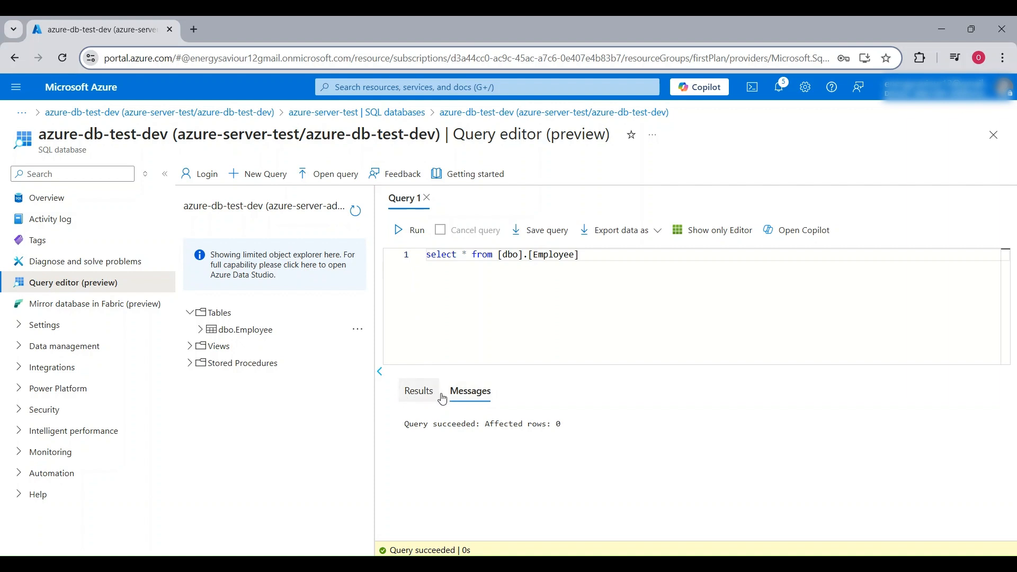
left_click_drag(405, 424, 574, 429)
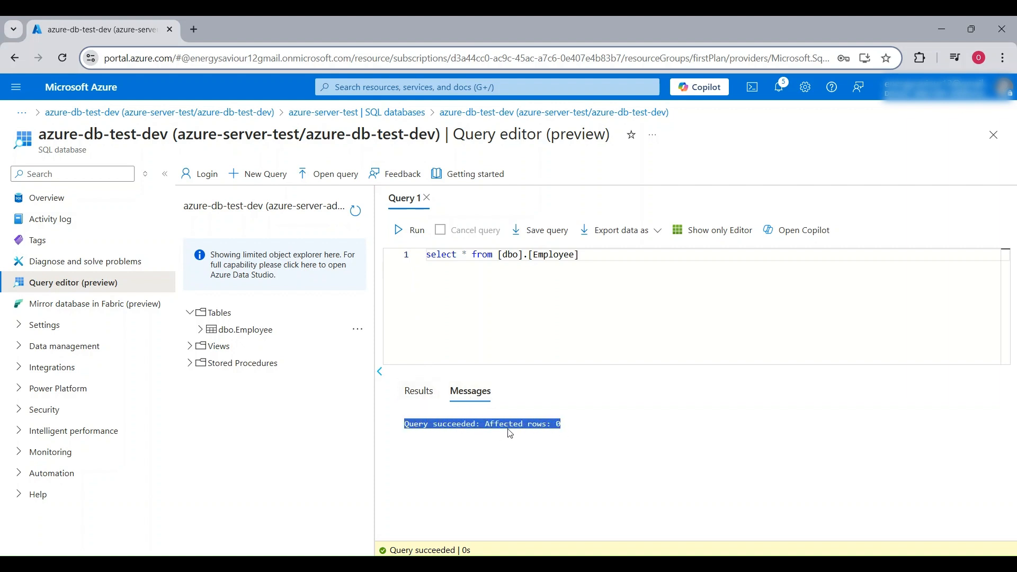